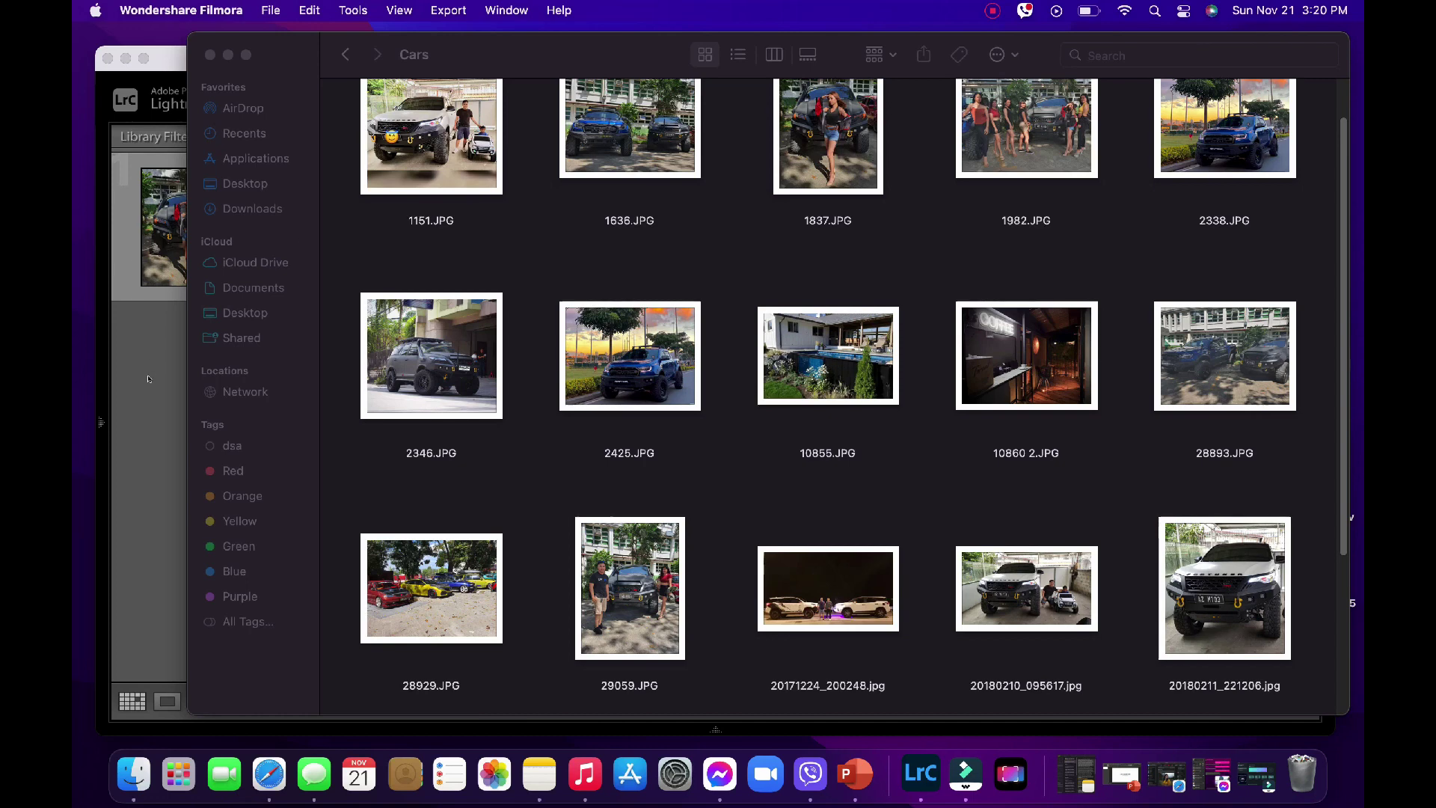
# - Enlarge the Lightroom window and open the second thumbnail, 1982.JPG, in the Develop module
pyautogui.click(148, 379)
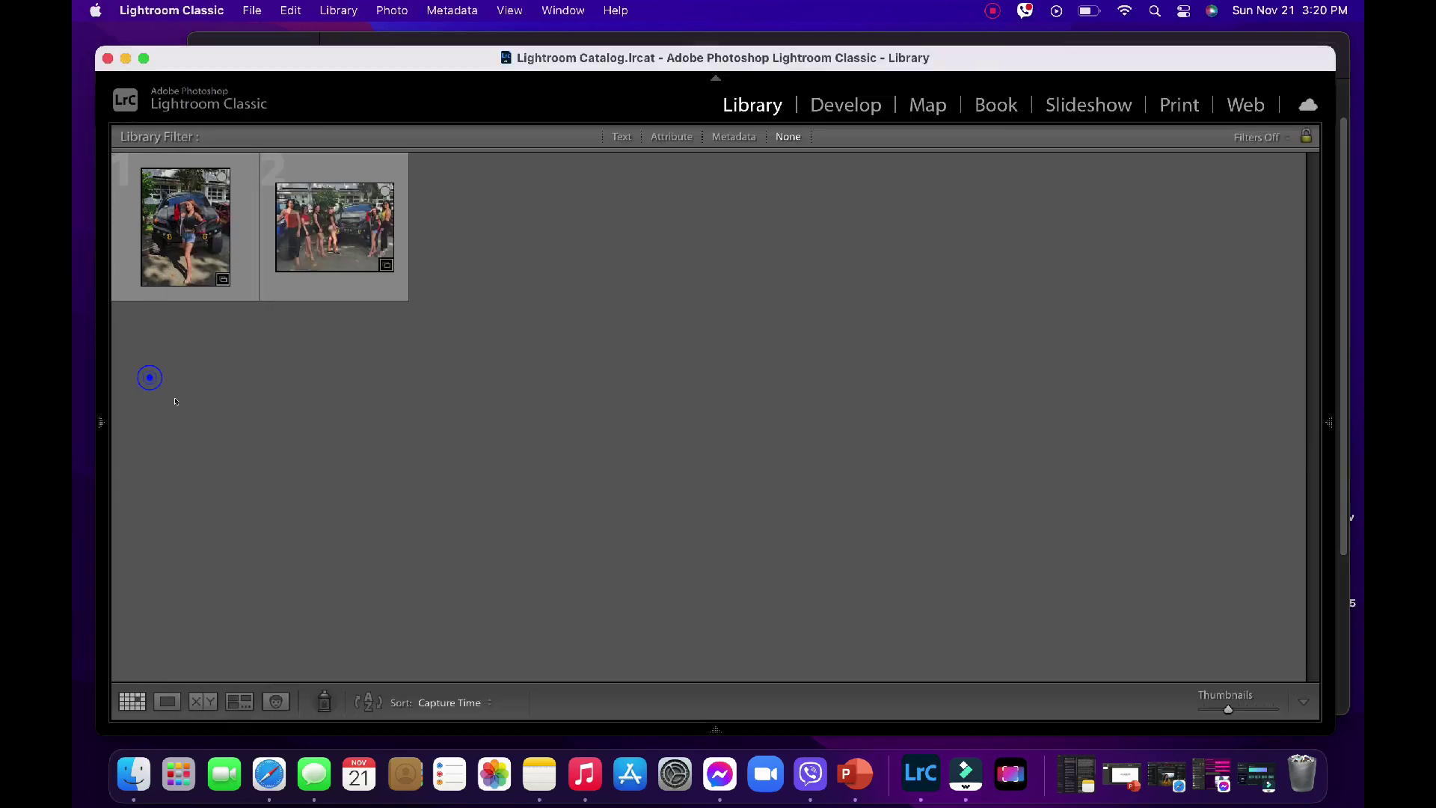
pyautogui.moveTo(421, 54); pyautogui.dragTo(420, 44)
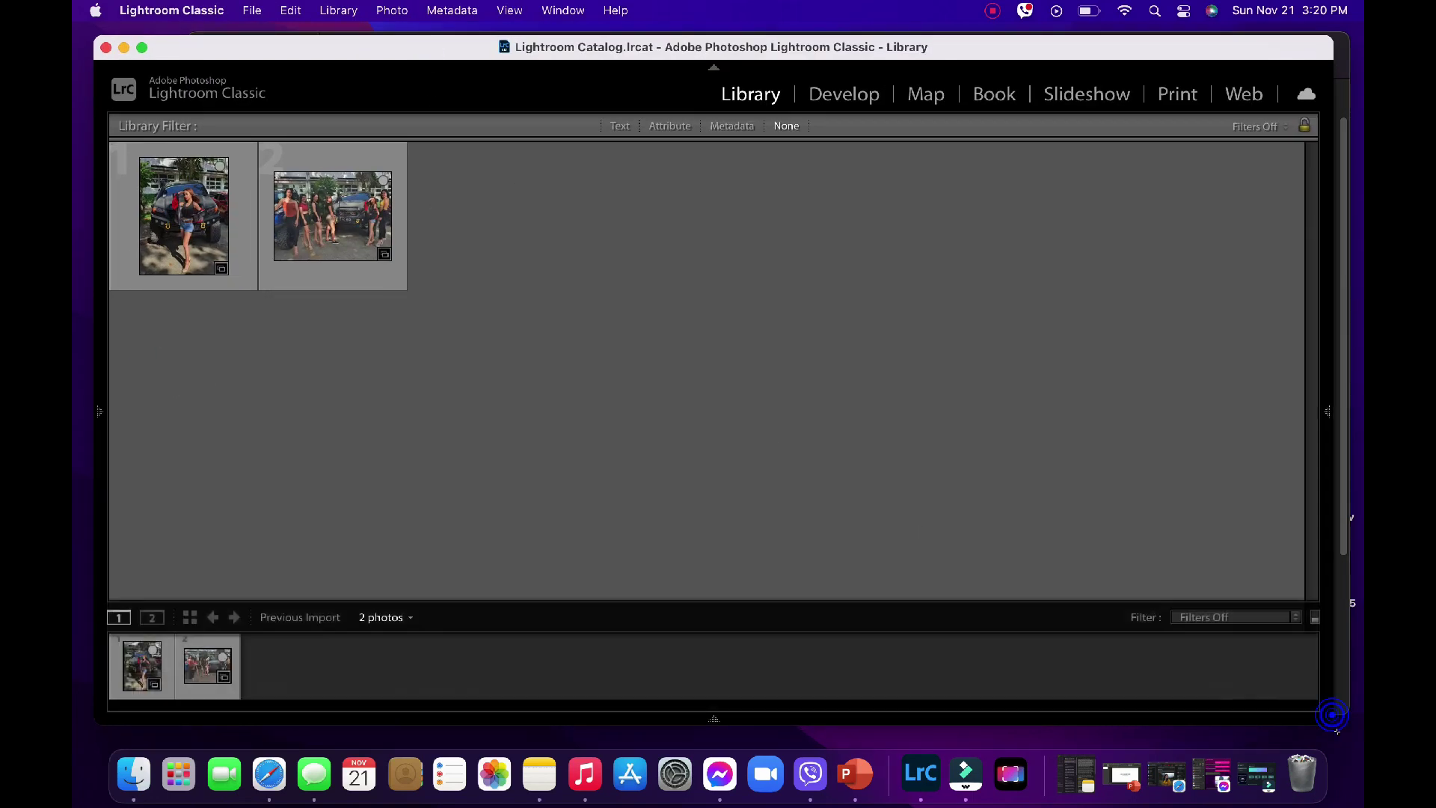
pyautogui.moveTo(1328, 711); pyautogui.dragTo(1357, 731)
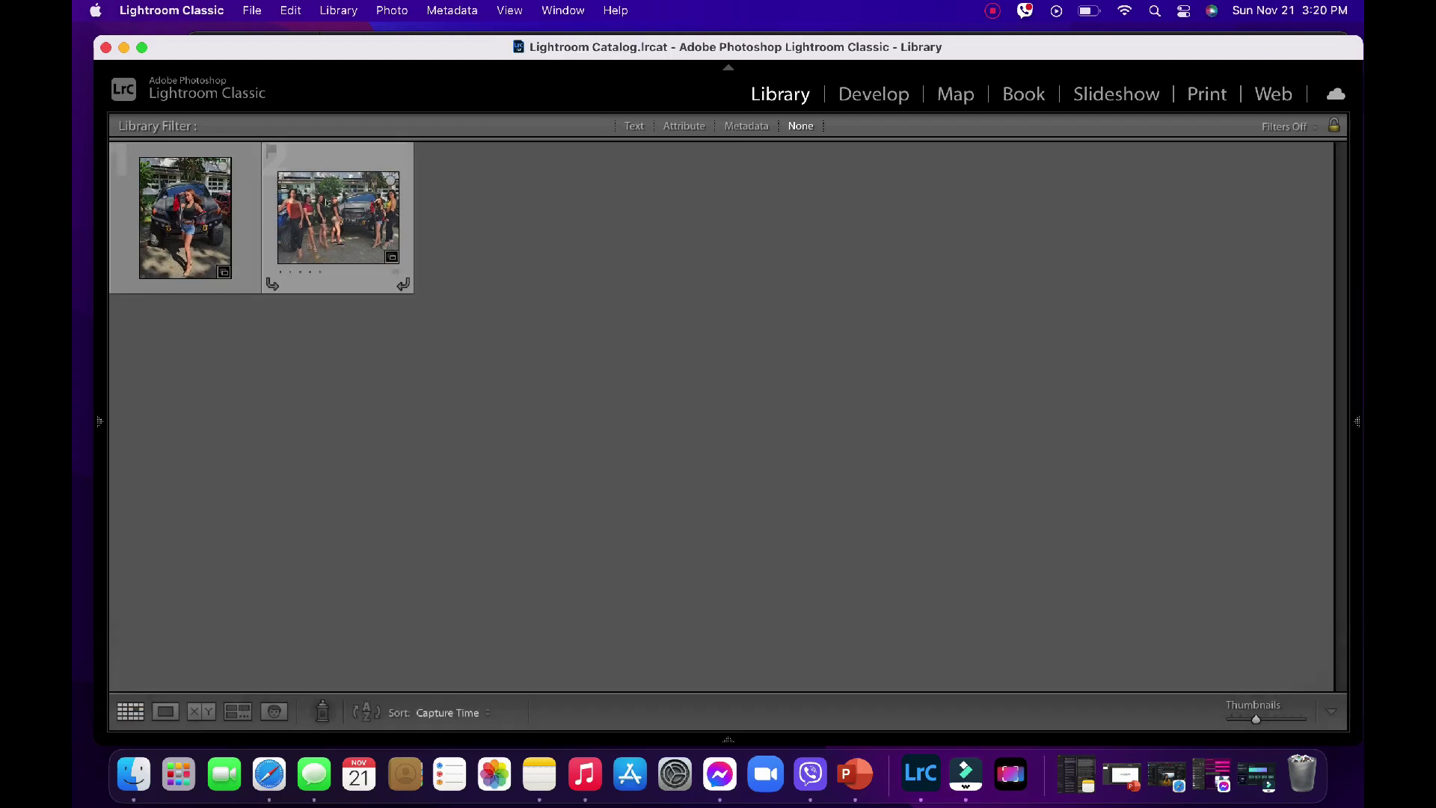
pyautogui.click(347, 203)
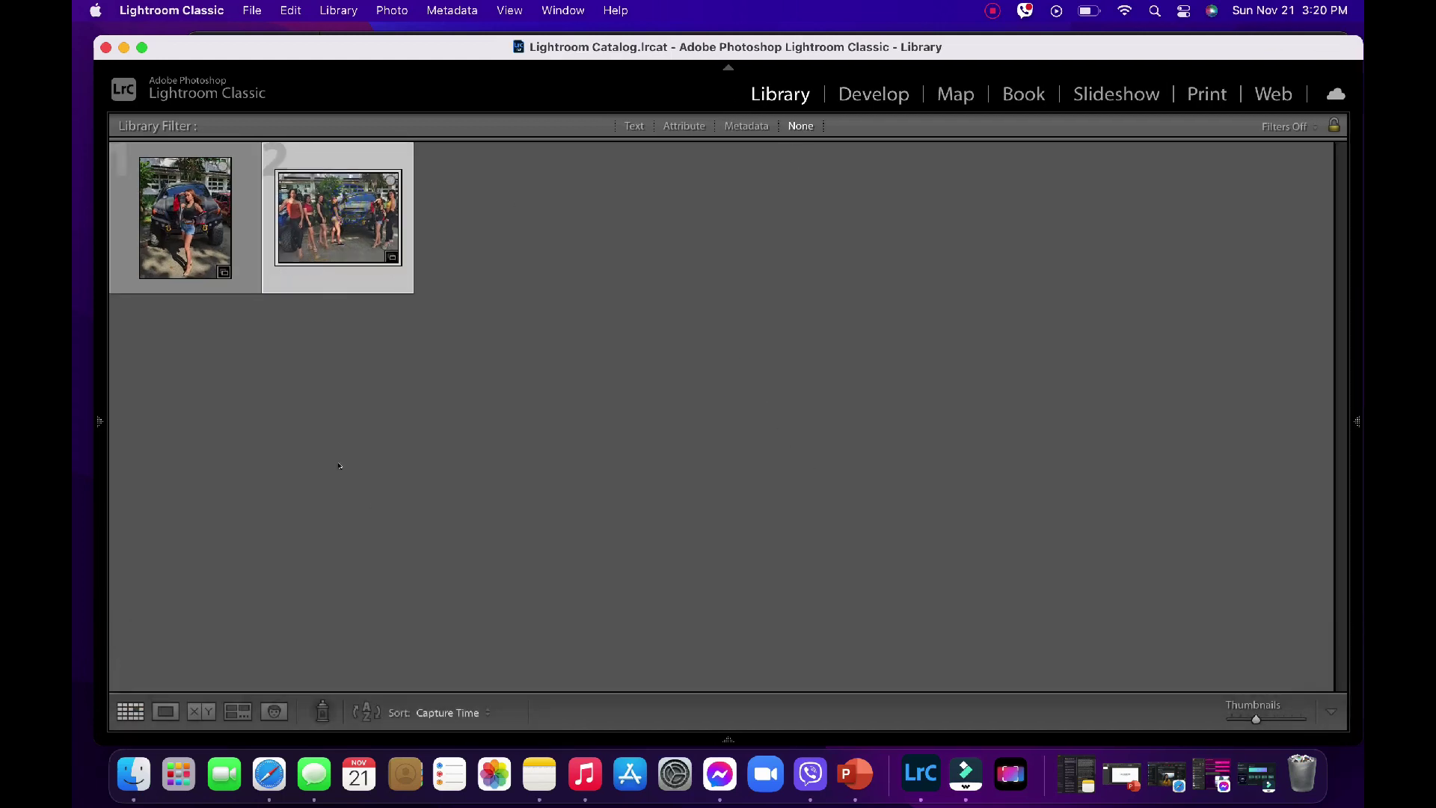
pyautogui.doubleClick(326, 227)
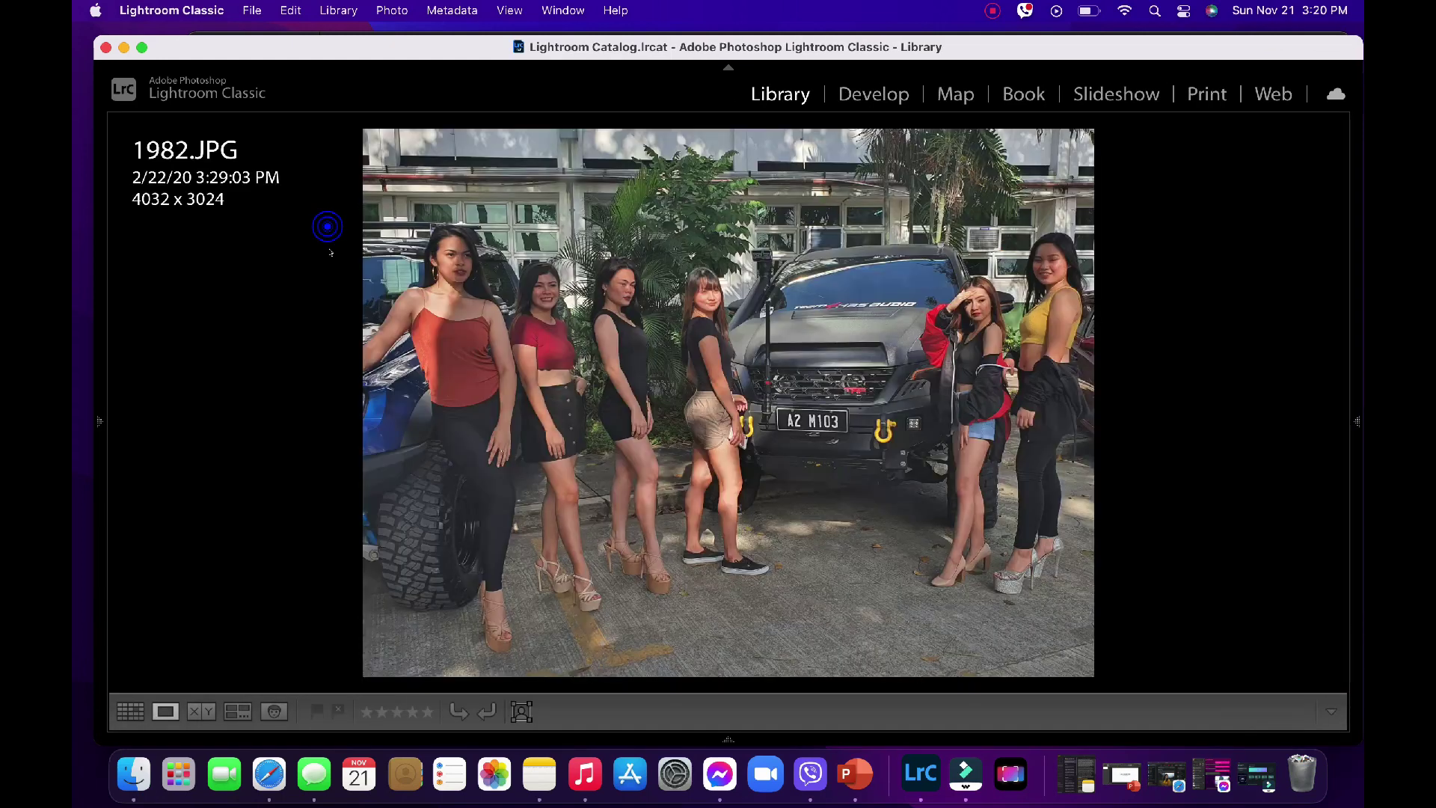
pyautogui.click(876, 89)
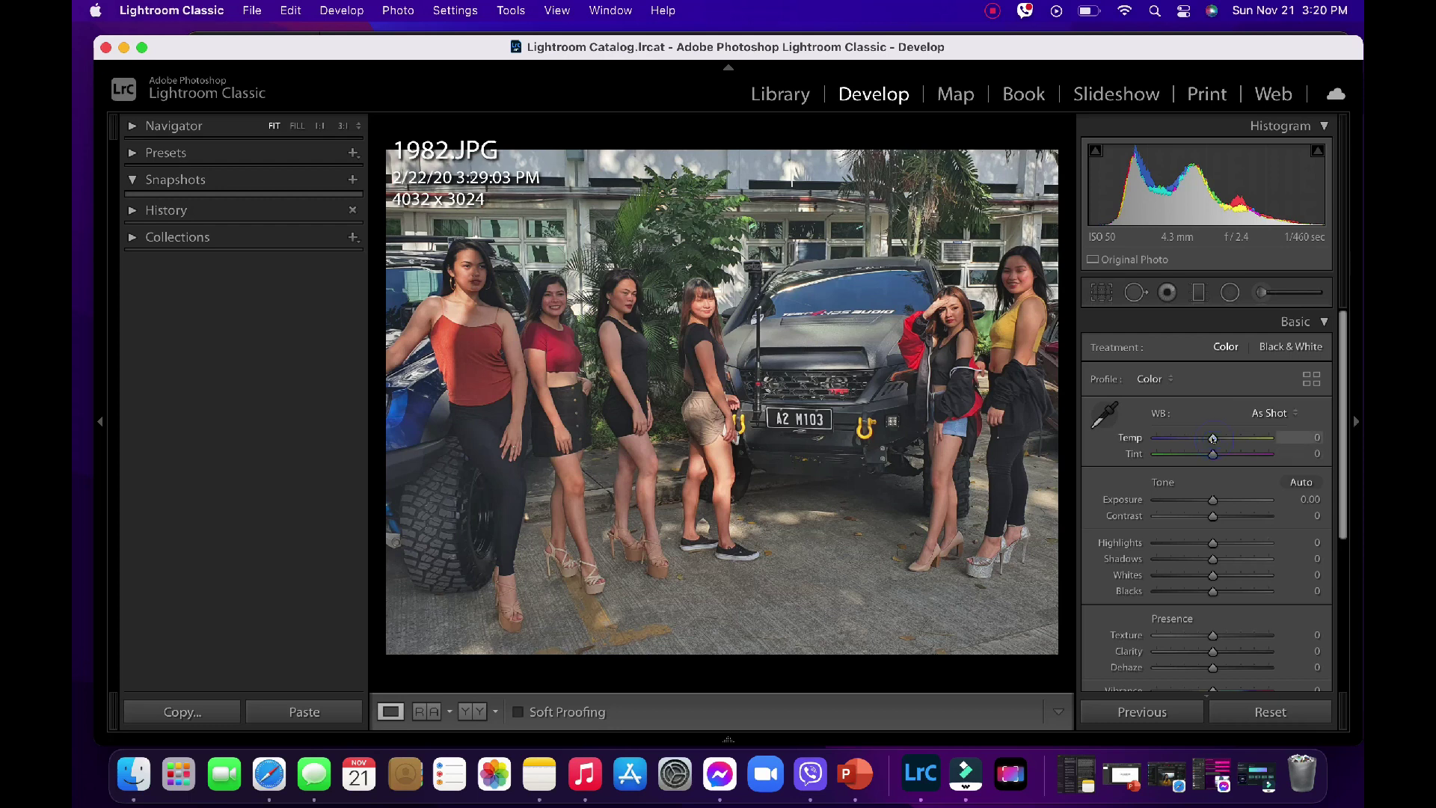
# - Cool the white balance to Temp -4 and Tint -1
pyautogui.moveTo(1213, 438); pyautogui.dragTo(1209, 439)
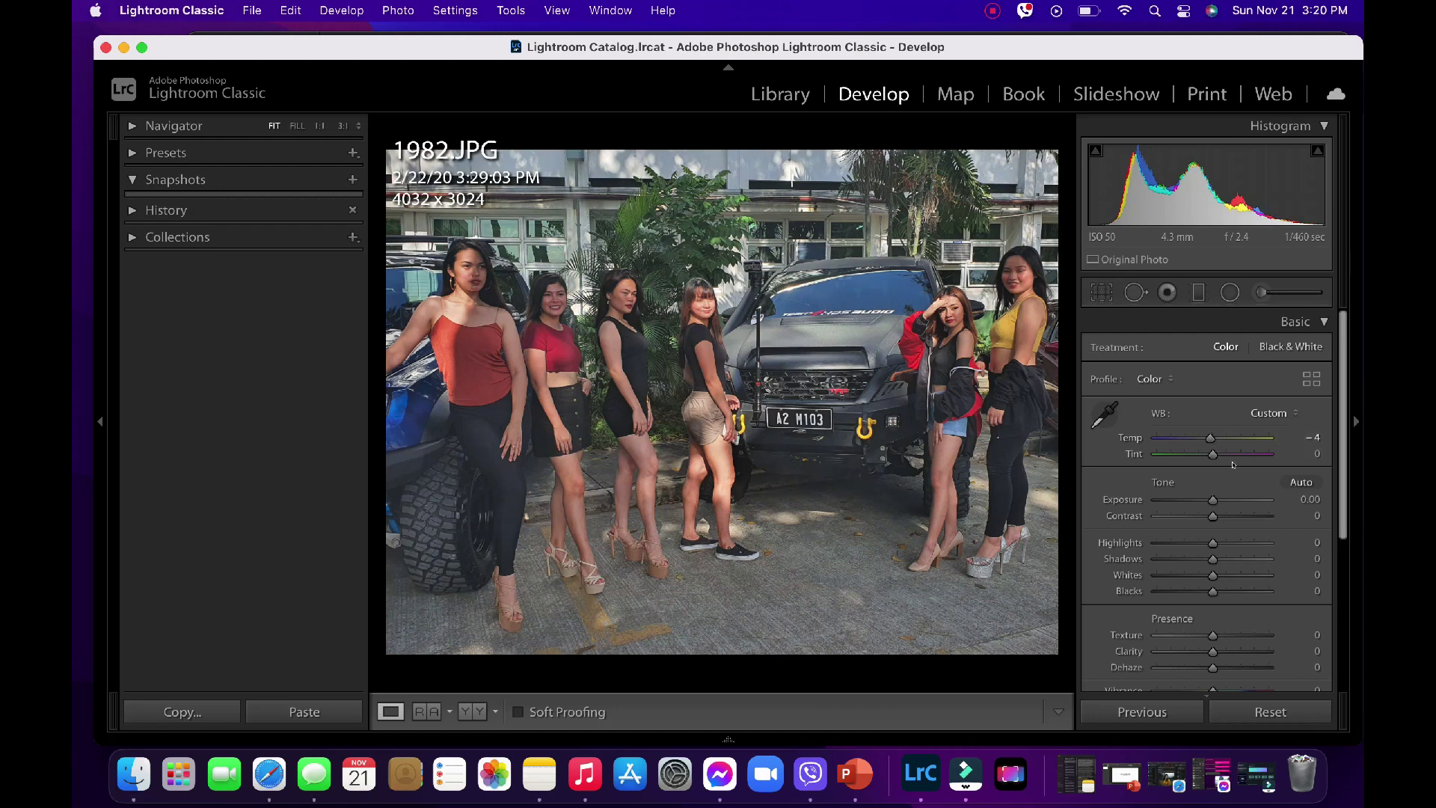
pyautogui.moveTo(1212, 454); pyautogui.dragTo(1211, 455)
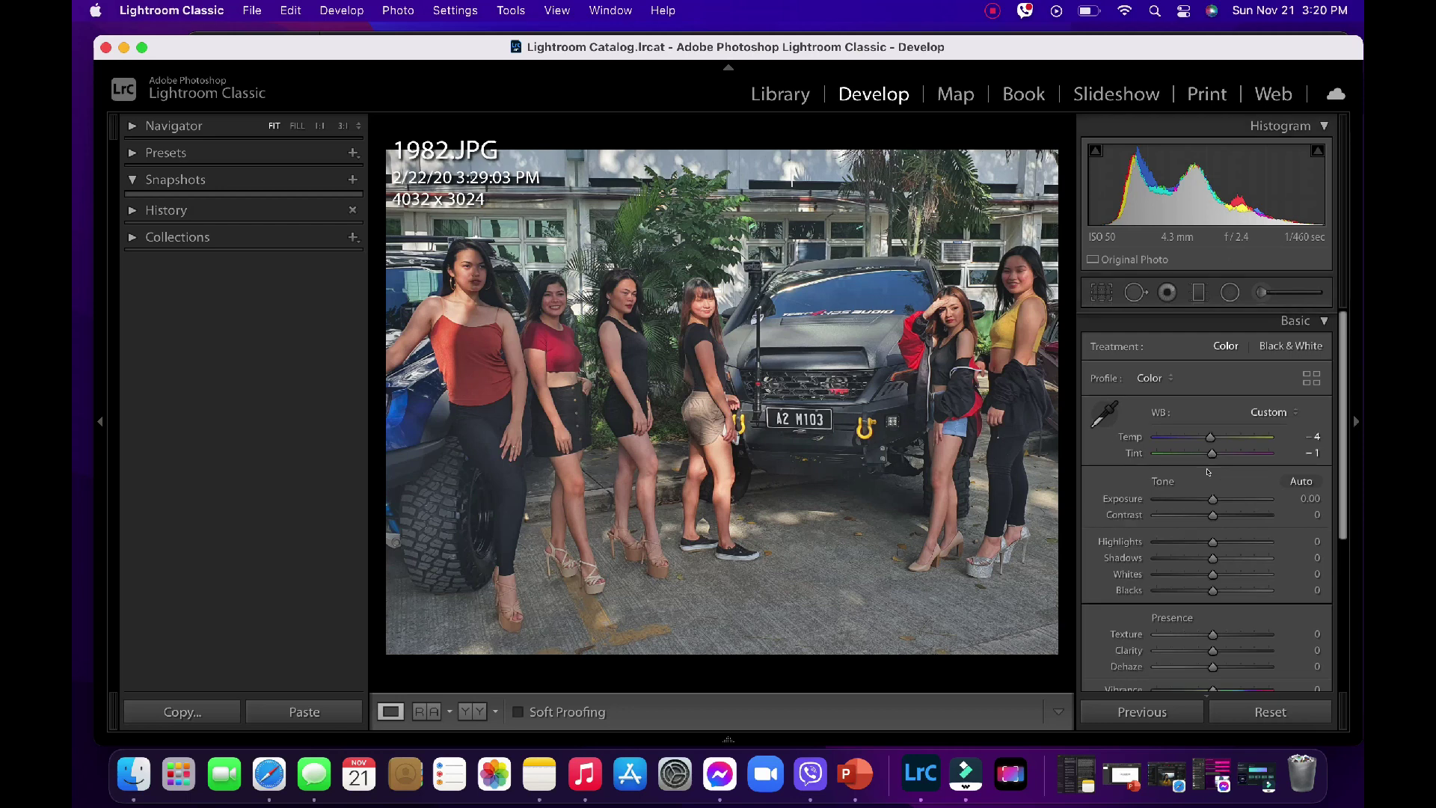
pyautogui.scroll(-5, 1220, 476)
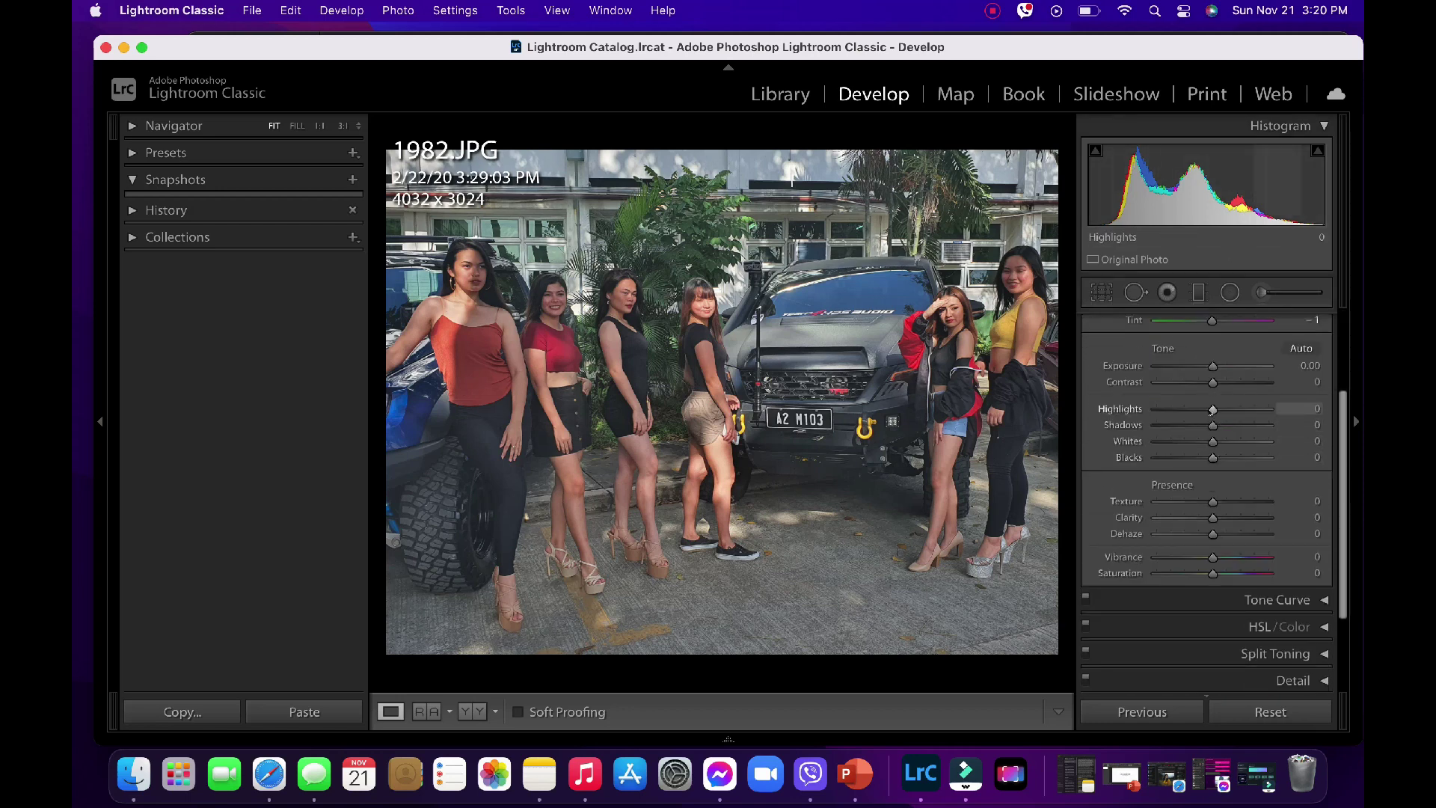
pyautogui.scroll(2, 1213, 419)
# - Set exposure -0.20, contrast +18, highlights -37, shadows -24, whites +10 and blacks -20
pyautogui.moveTo(1212, 404); pyautogui.dragTo(1210, 404)
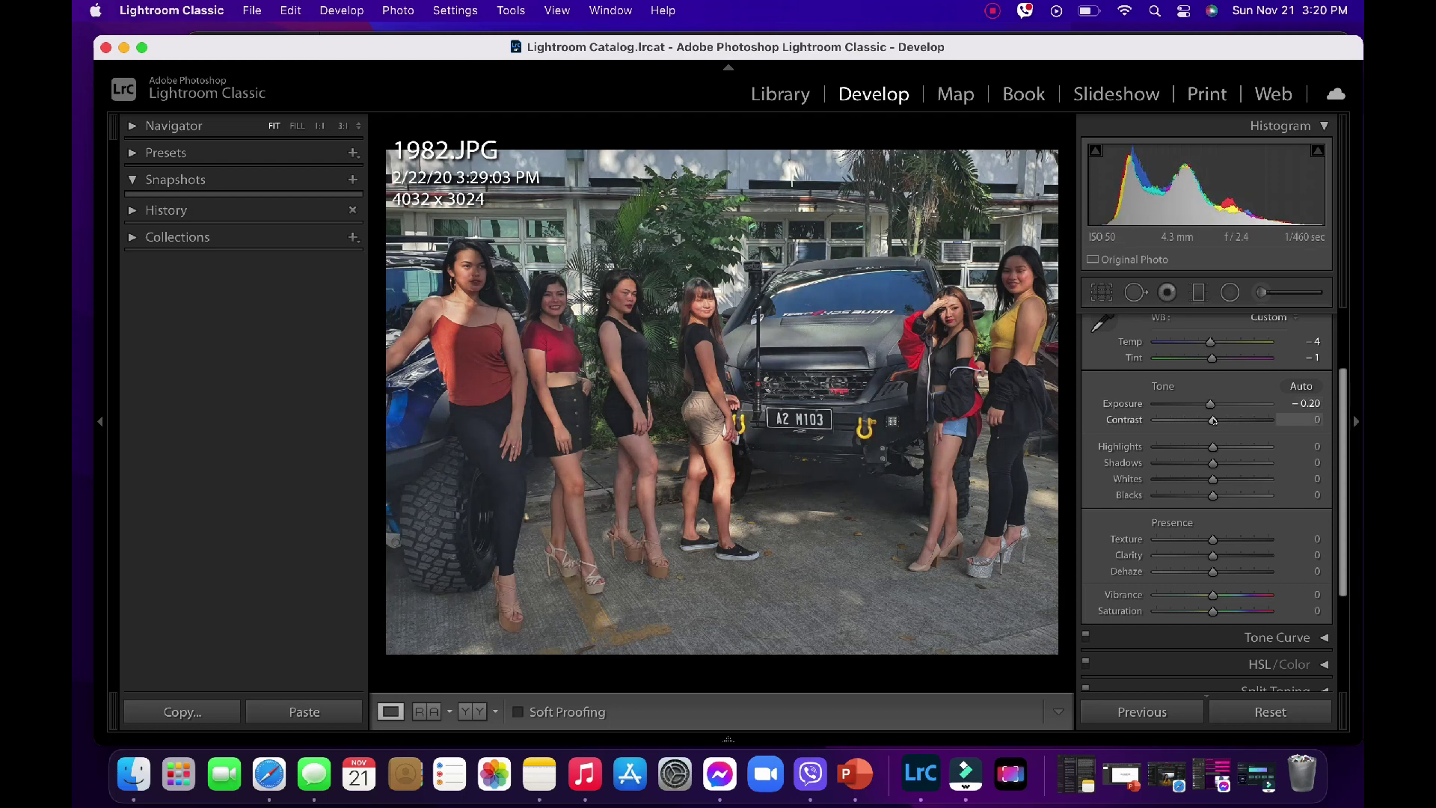
pyautogui.moveTo(1213, 421); pyautogui.dragTo(1223, 420)
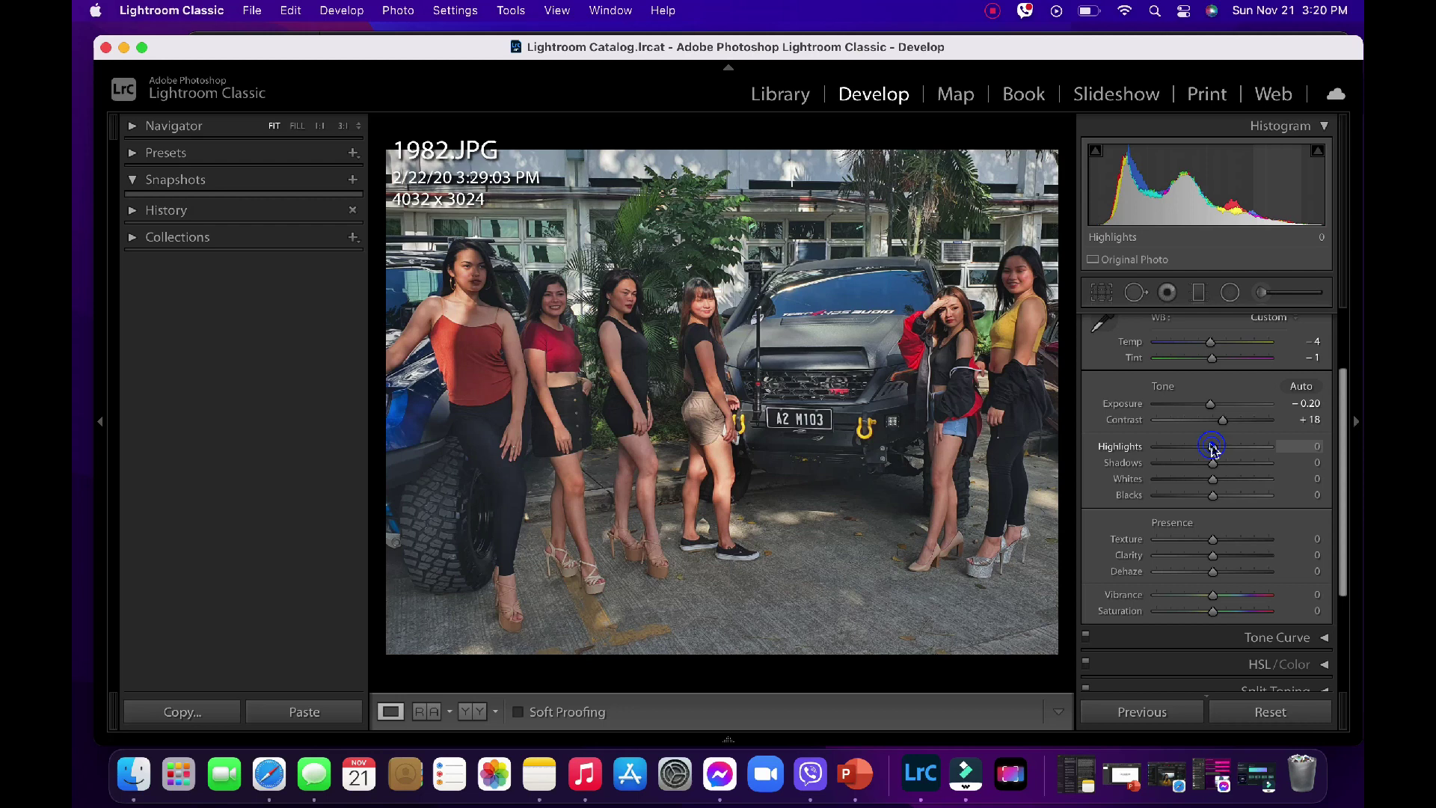
pyautogui.moveTo(1213, 445)
pyautogui.mouseDown()
pyautogui.moveTo(1191, 446)
pyautogui.moveTo(1201, 464)
pyautogui.mouseUp()
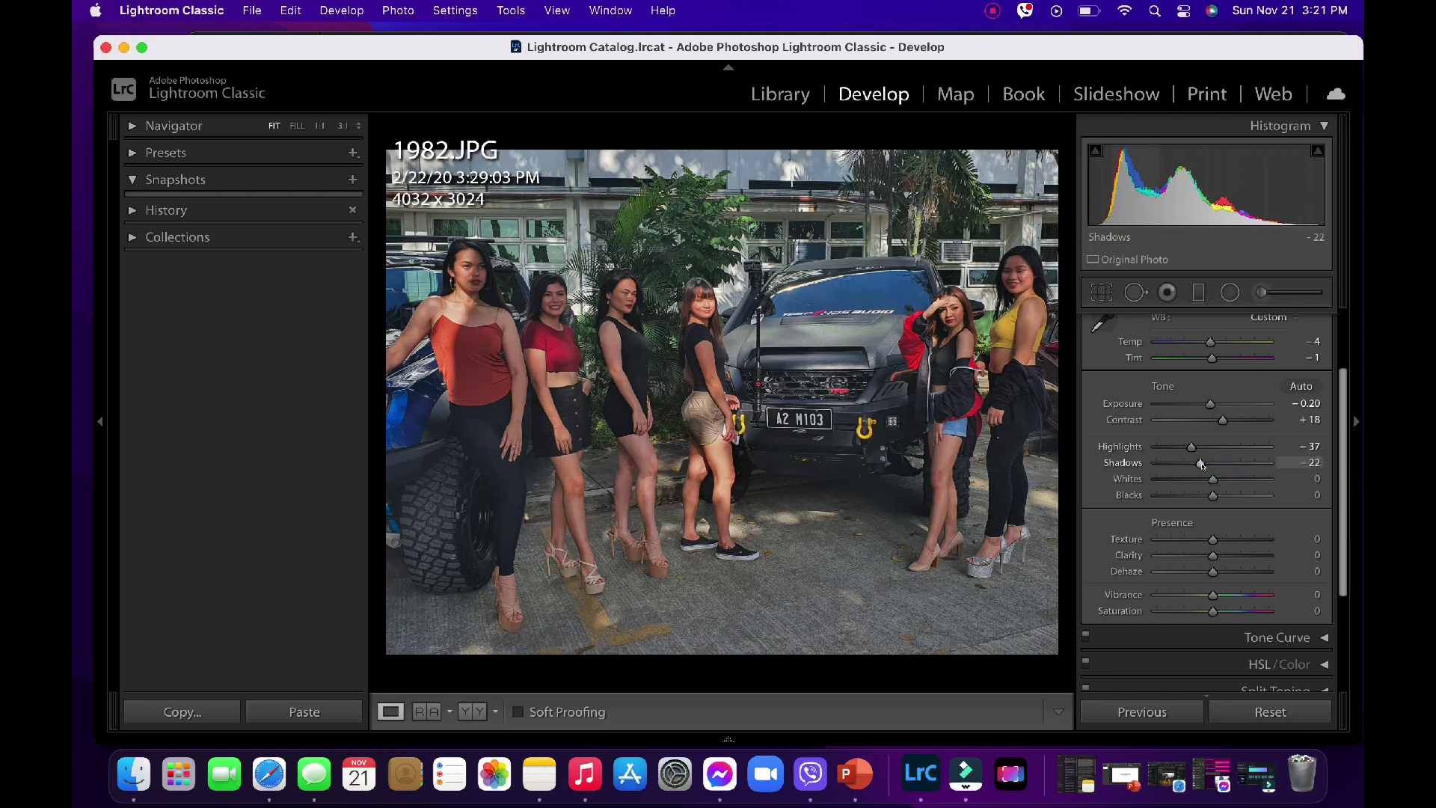
pyautogui.moveTo(1202, 464); pyautogui.dragTo(1199, 463)
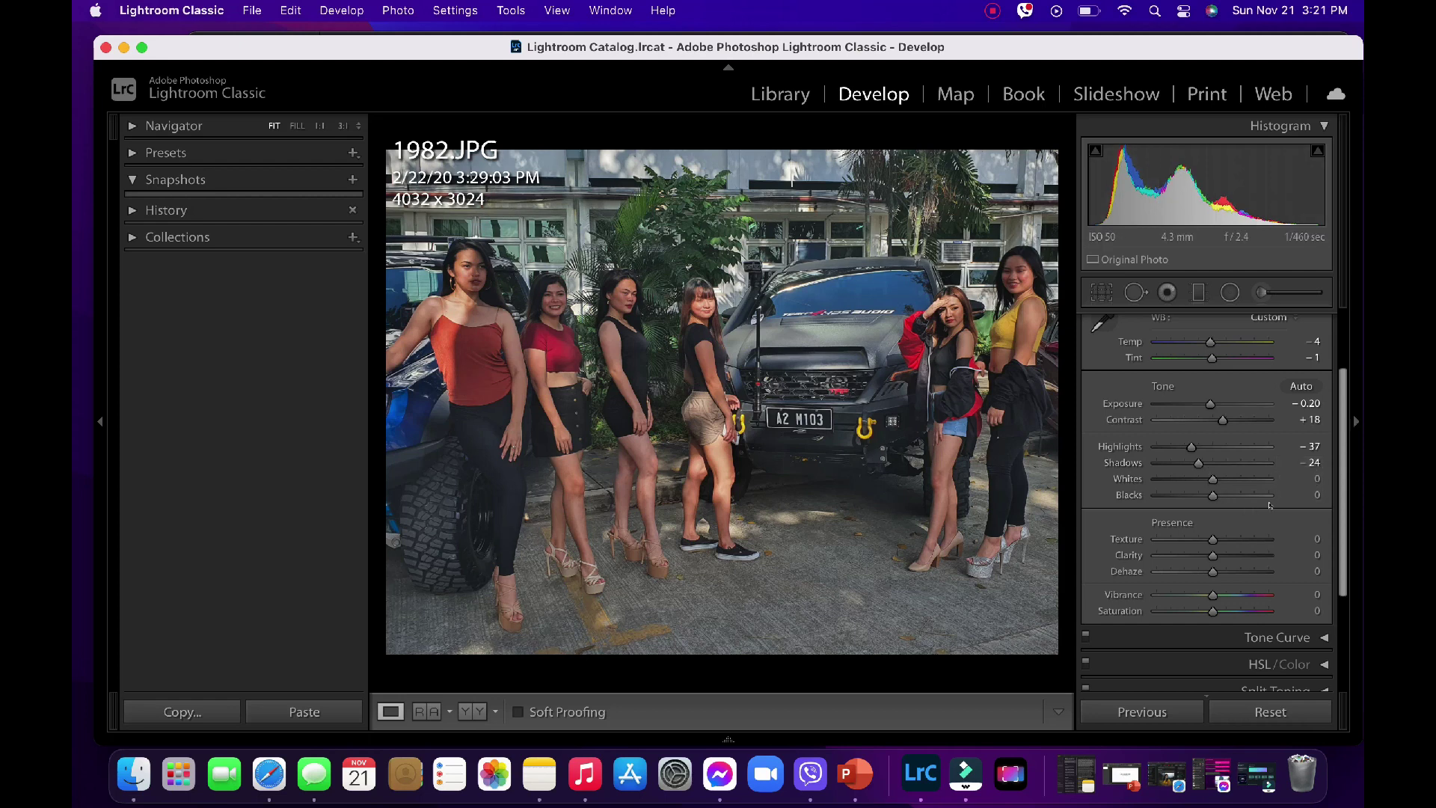
pyautogui.moveTo(1213, 479); pyautogui.dragTo(1202, 495)
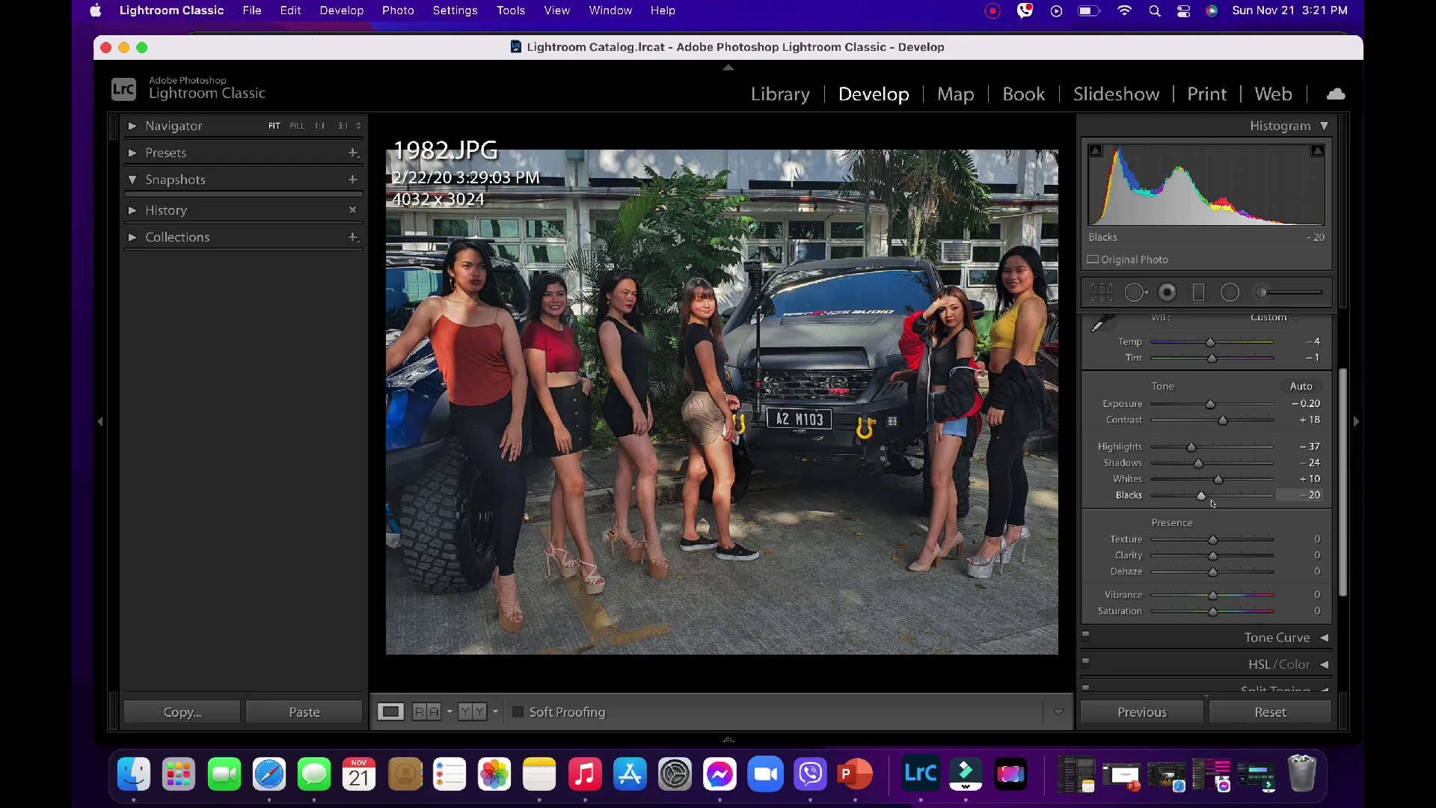
pyautogui.scroll(-2, 1214, 504)
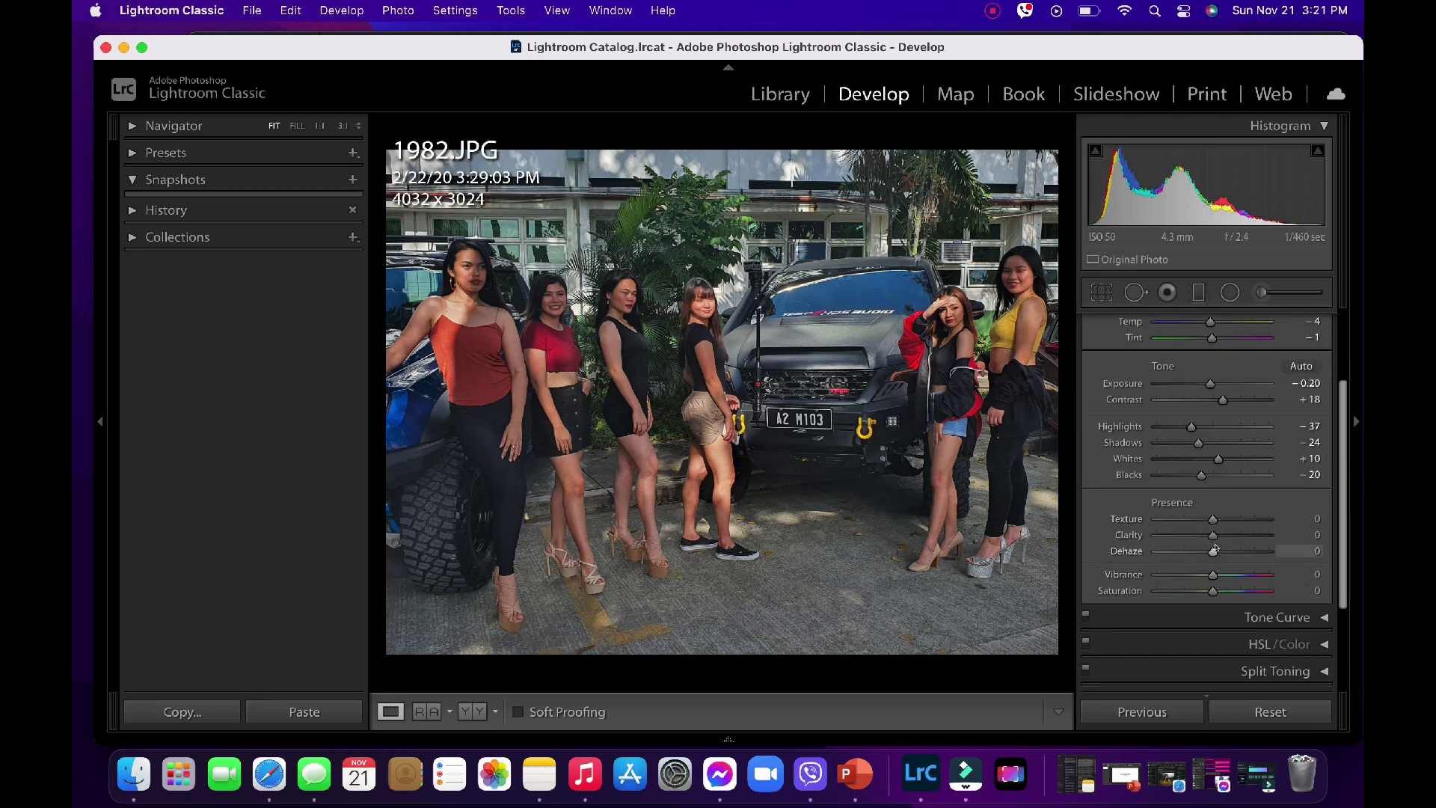
# - Set Presence to clarity +20, dehaze +10, vibrance +14 and saturation +16
pyautogui.moveTo(1212, 536); pyautogui.dragTo(1214, 535)
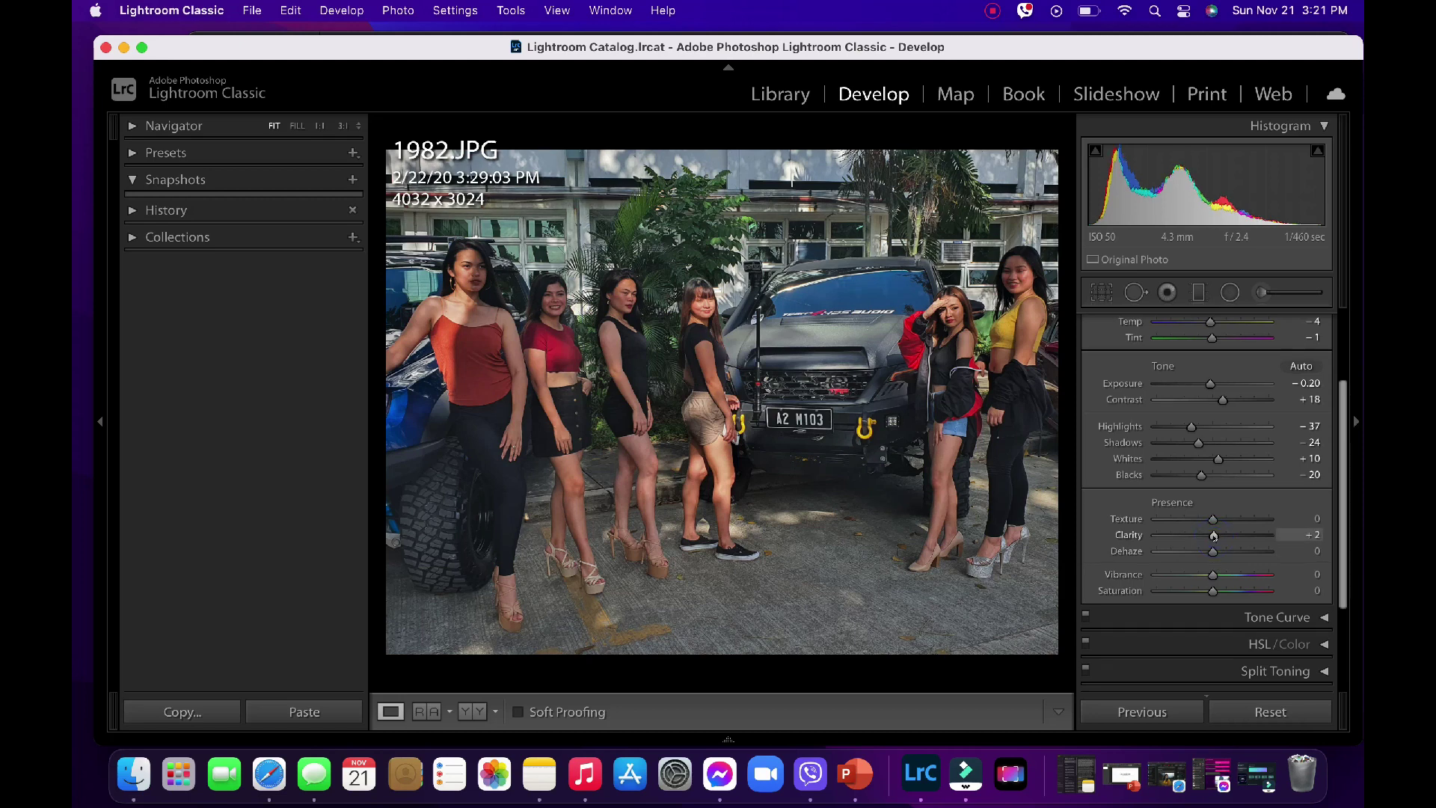
pyautogui.moveTo(1214, 536); pyautogui.dragTo(1218, 544)
pyautogui.moveTo(1217, 544); pyautogui.dragTo(1226, 541)
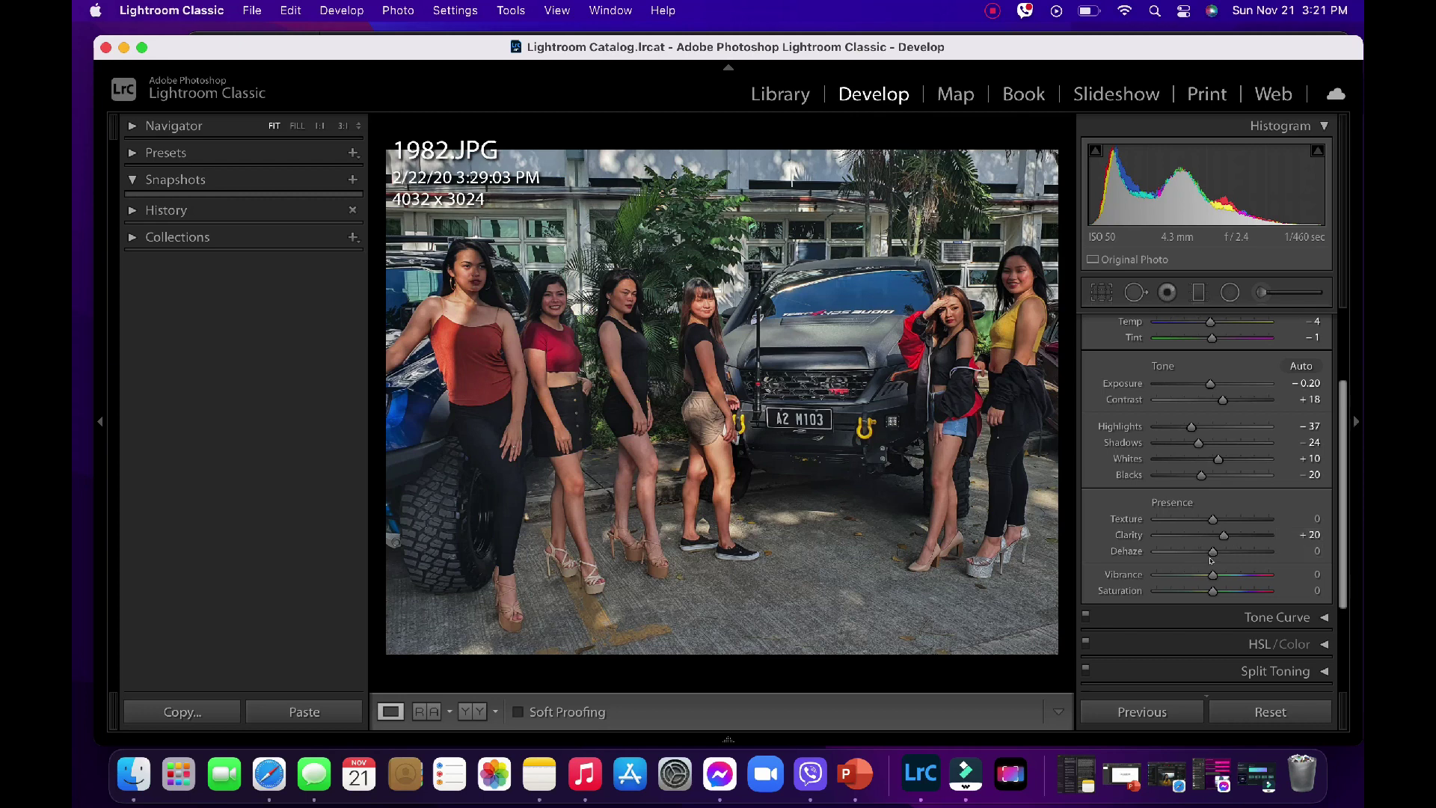
pyautogui.moveTo(1207, 552); pyautogui.dragTo(1222, 576)
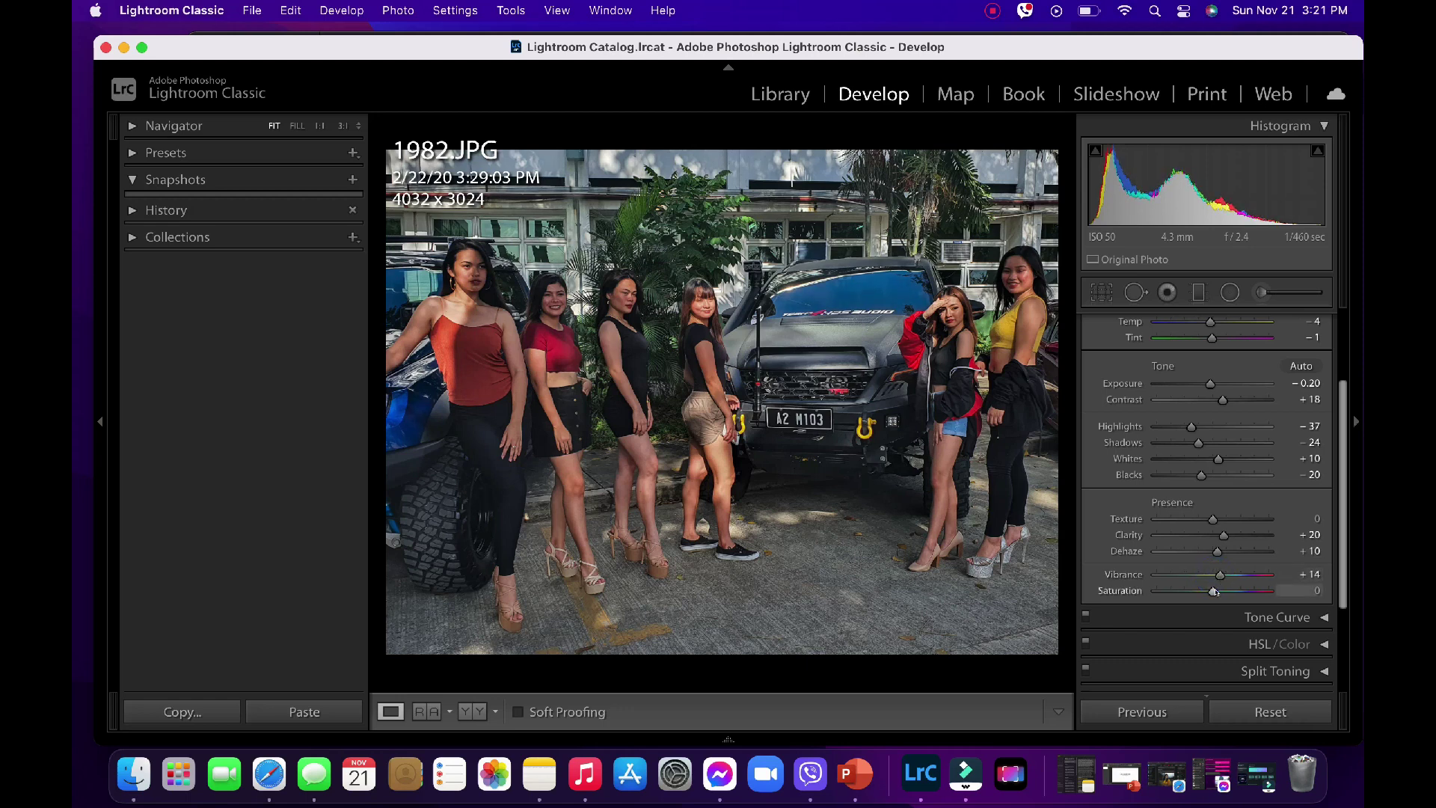
pyautogui.moveTo(1216, 591); pyautogui.dragTo(1221, 592)
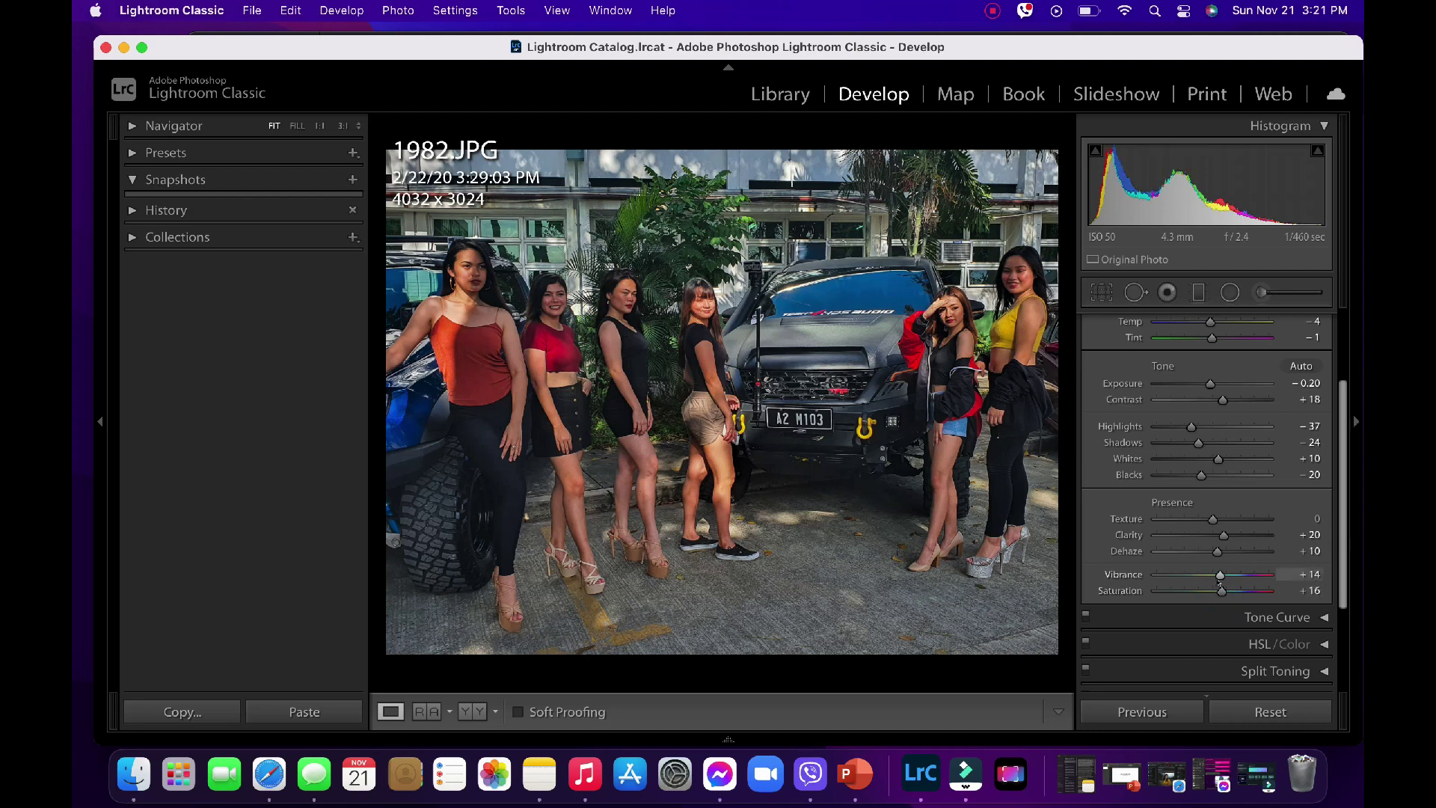
pyautogui.scroll(-3, 1286, 523)
# - Bend the tone curve to highlights +10, lights -38 and darks -13, leaving shadows at 0
pyautogui.click(1324, 488)
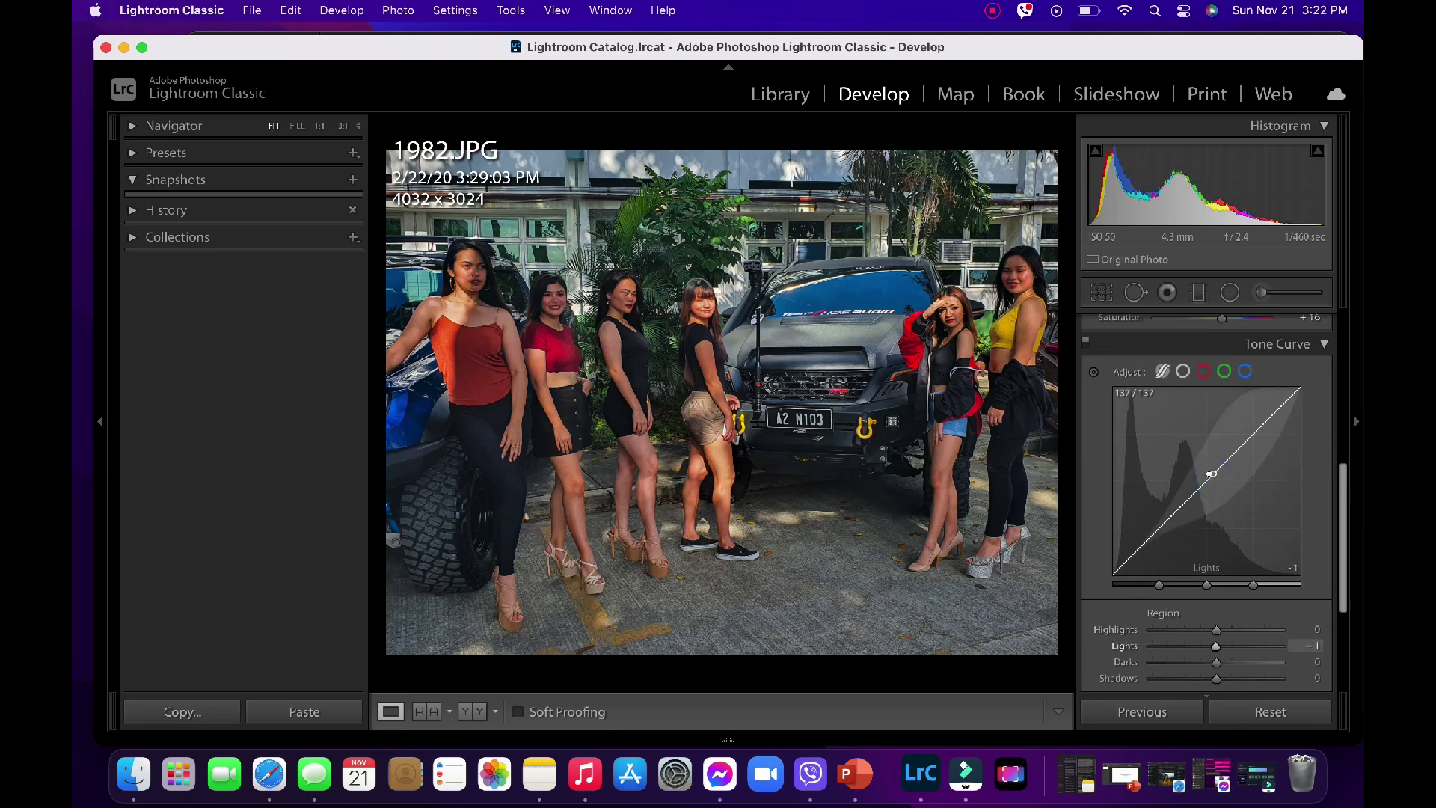
pyautogui.moveTo(1213, 478)
pyautogui.mouseDown()
pyautogui.moveTo(1223, 500)
pyautogui.moveTo(1179, 524)
pyautogui.moveTo(1190, 556)
pyautogui.moveTo(1157, 514)
pyautogui.mouseUp()
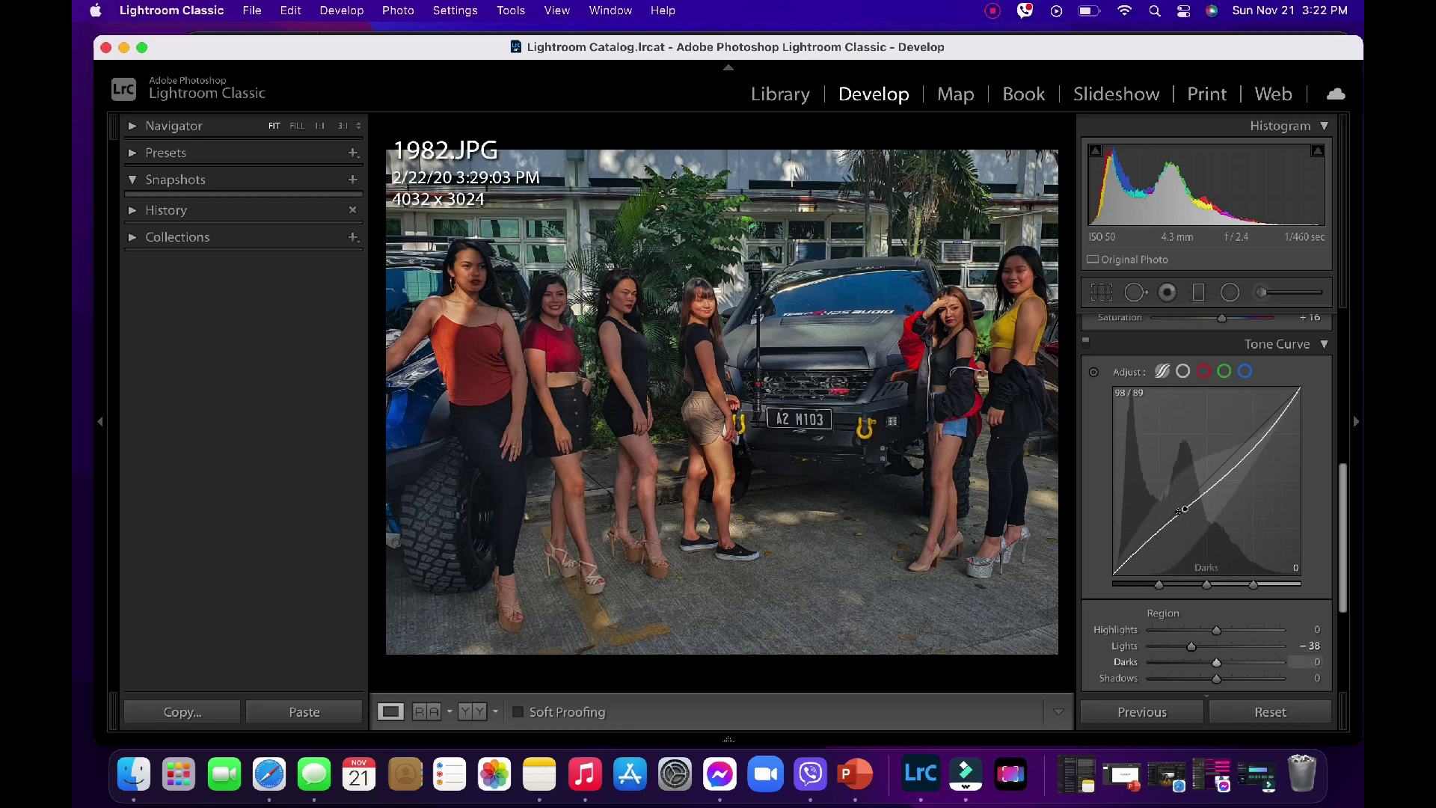
pyautogui.moveTo(1180, 512)
pyautogui.mouseDown()
pyautogui.moveTo(1202, 531)
pyautogui.moveTo(1176, 457)
pyautogui.moveTo(1182, 483)
pyautogui.mouseUp()
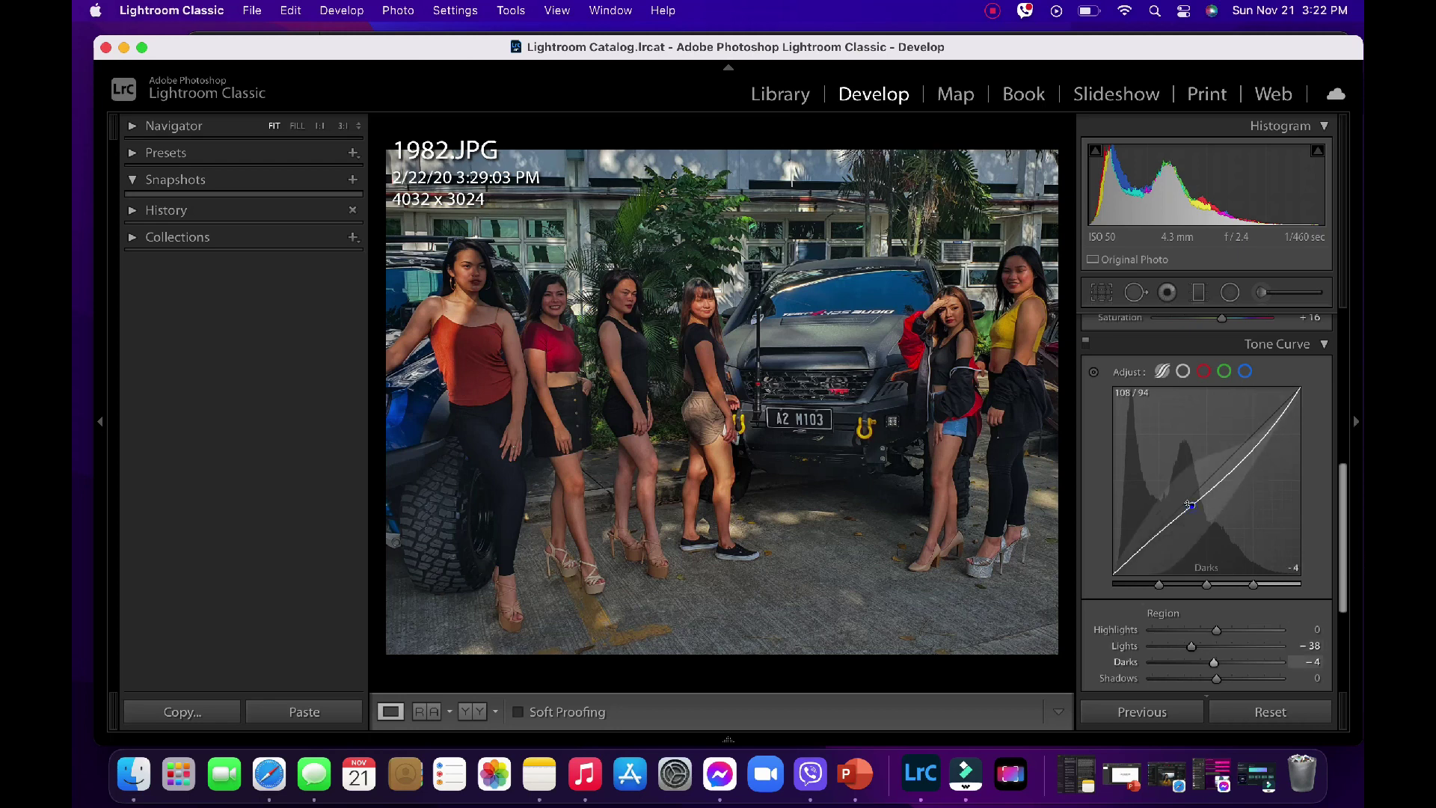
pyautogui.moveTo(1190, 506); pyautogui.dragTo(1193, 509)
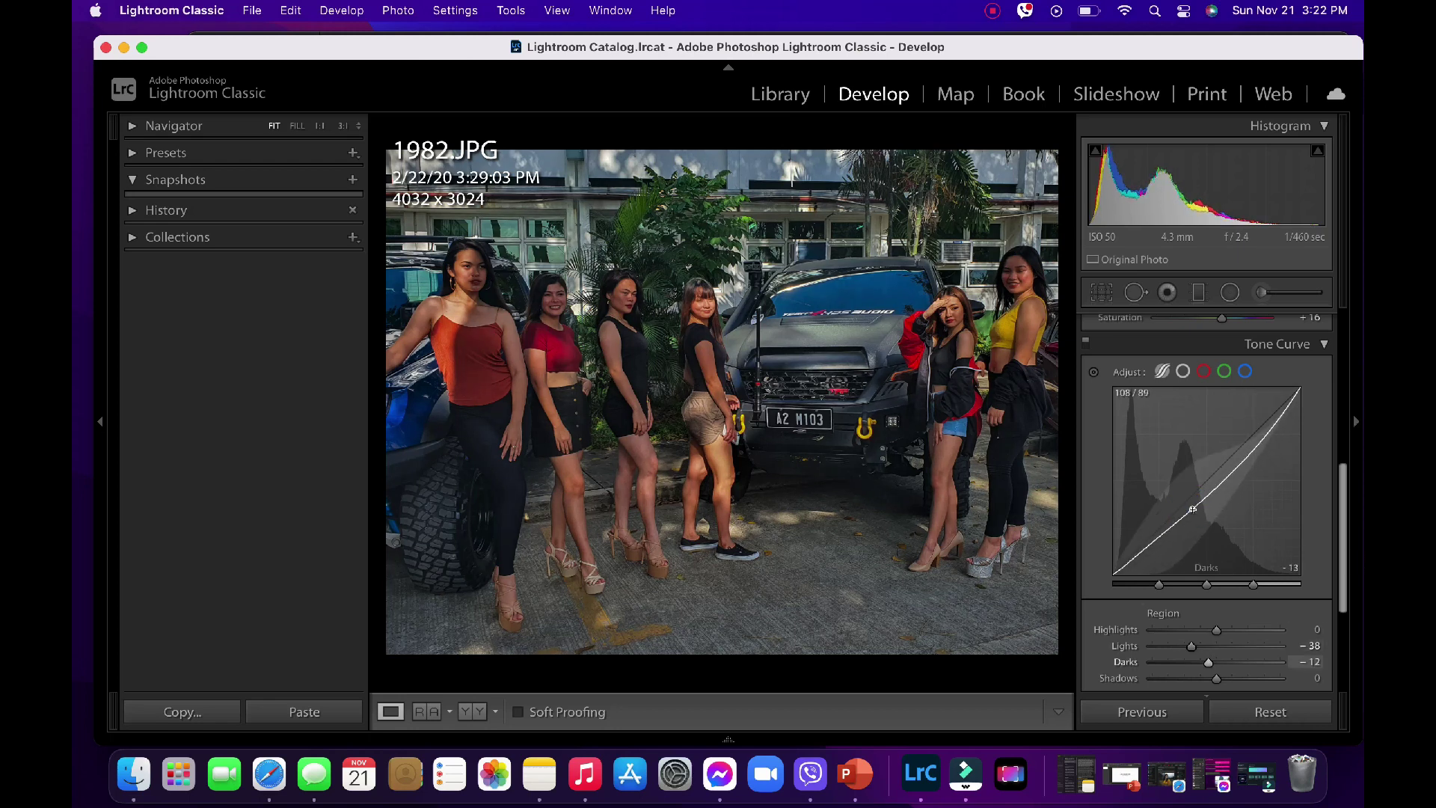
pyautogui.moveTo(1249, 458); pyautogui.dragTo(1235, 440)
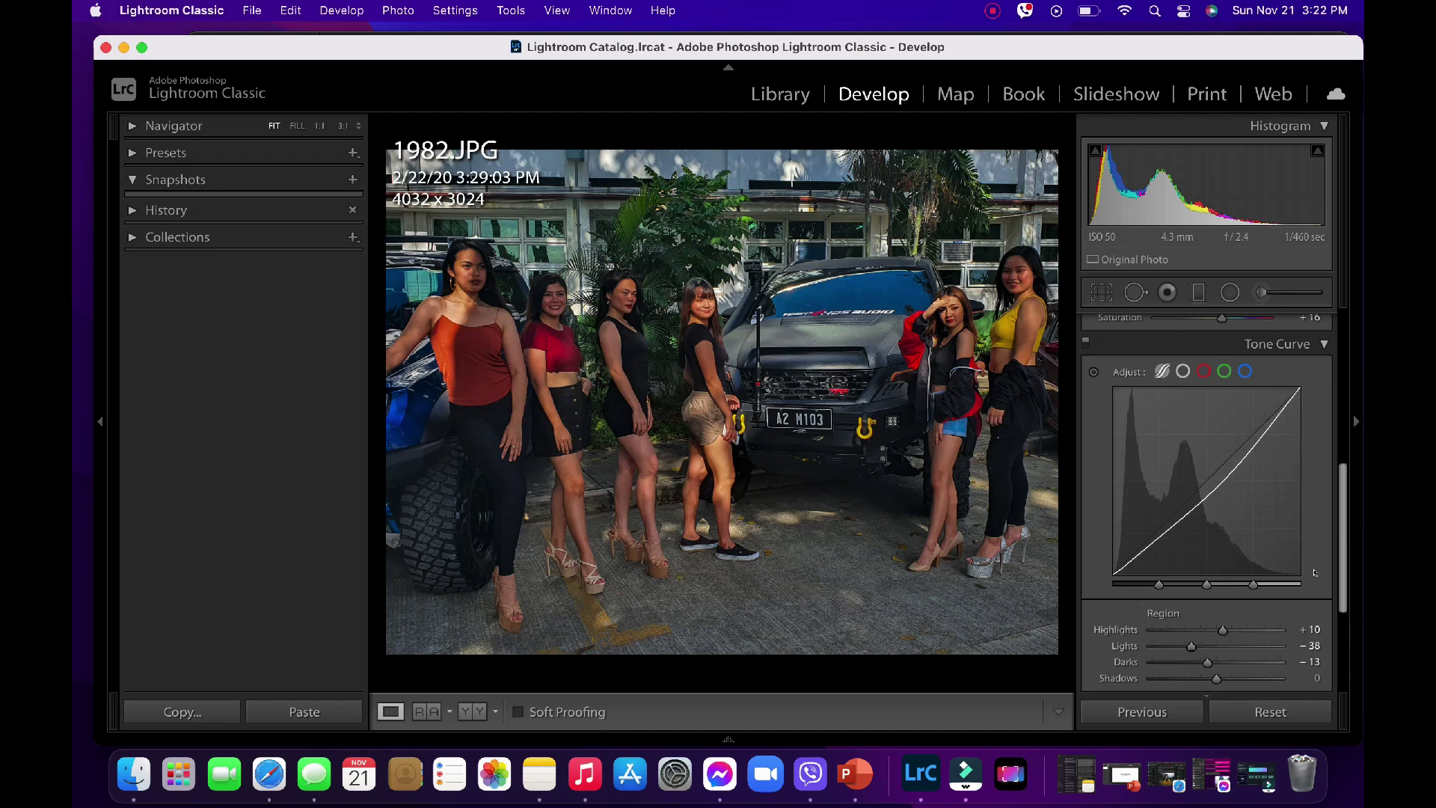
pyautogui.scroll(-1, 1314, 573)
pyautogui.scroll(-1, 1314, 573)
pyautogui.scroll(-1, 1315, 573)
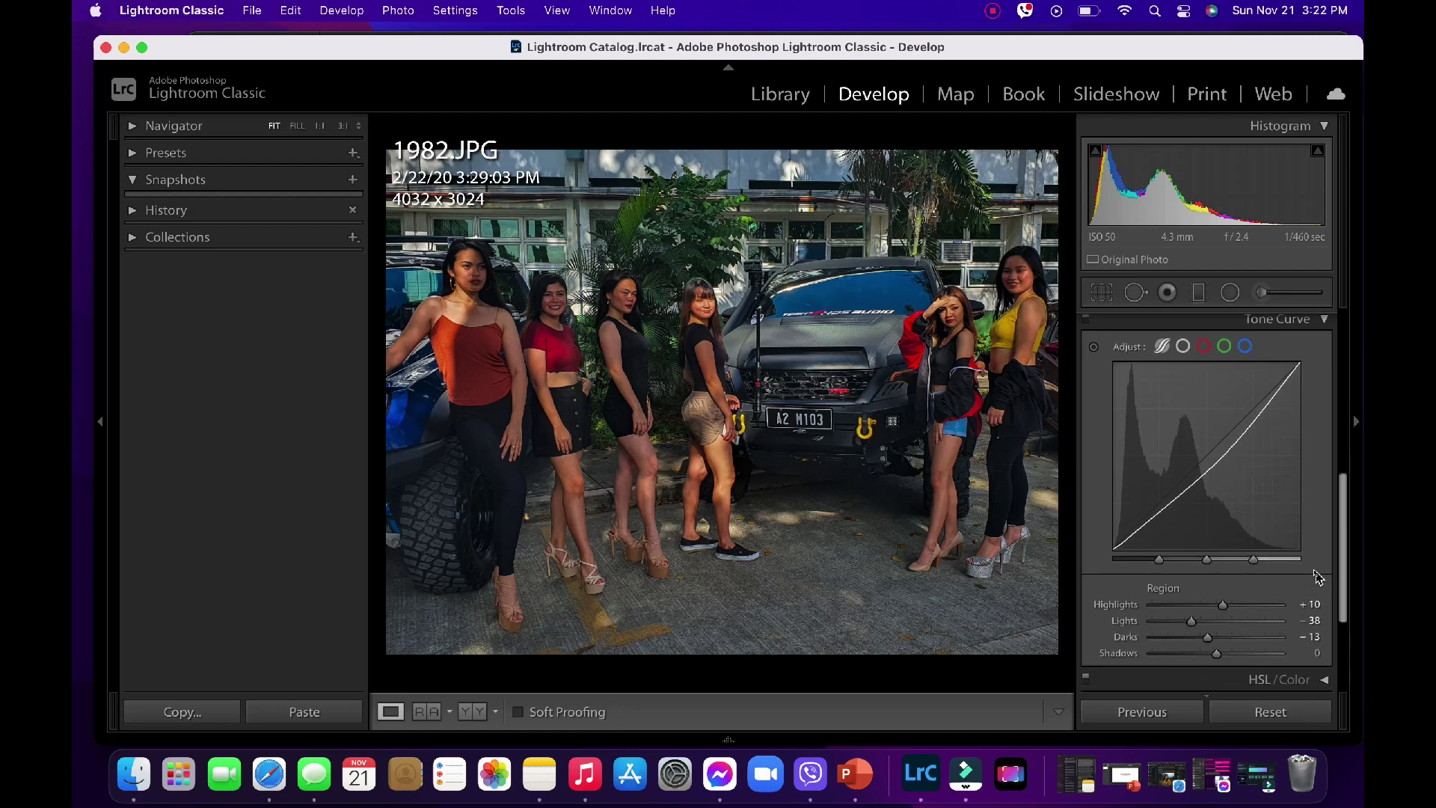
pyautogui.scroll(-1, 1316, 573)
pyautogui.scroll(-1, 1316, 573)
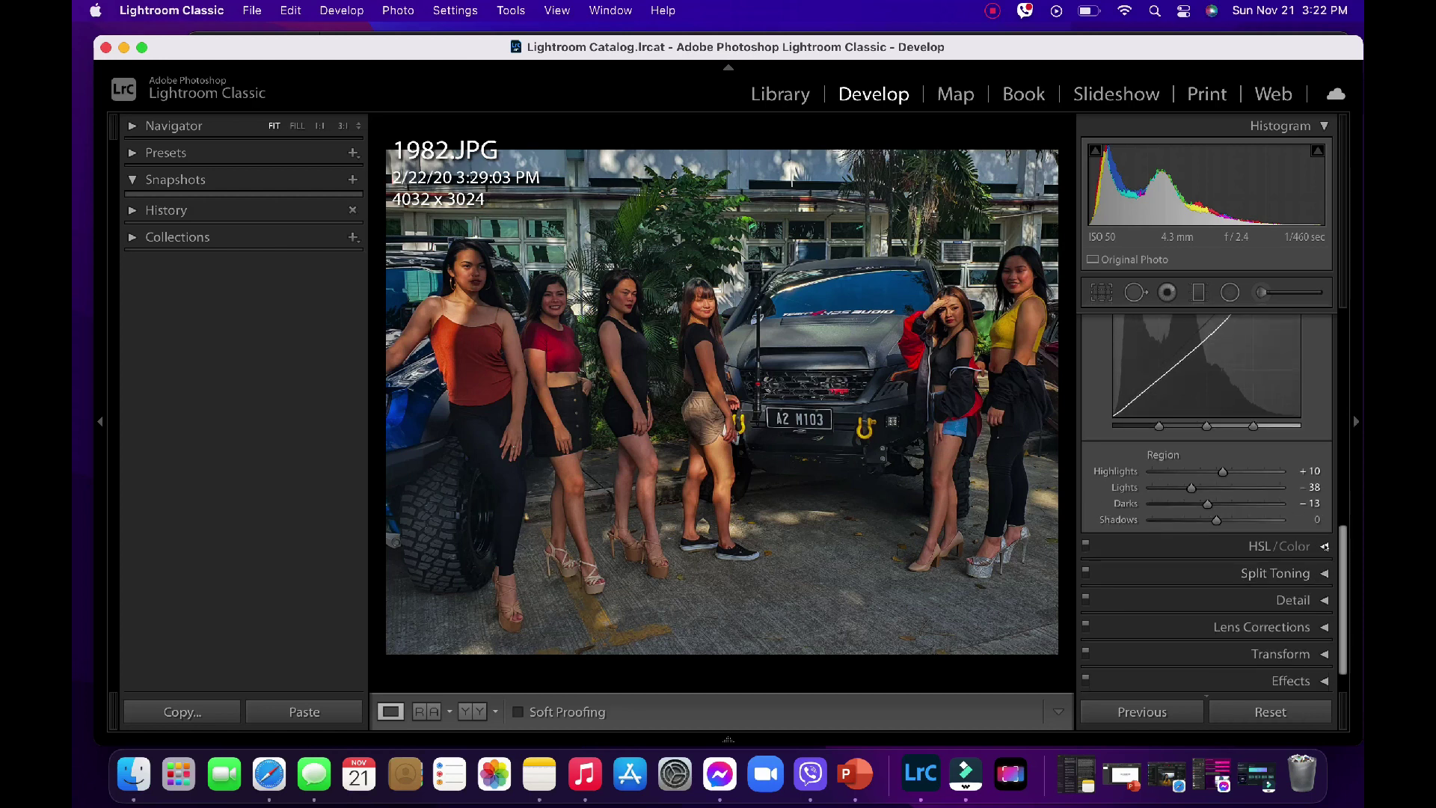
# - In HSL Hue, shift red to -38, nudge orange toward red, and set yellow to -70
pyautogui.click(1324, 547)
pyautogui.scroll(-2, 1317, 538)
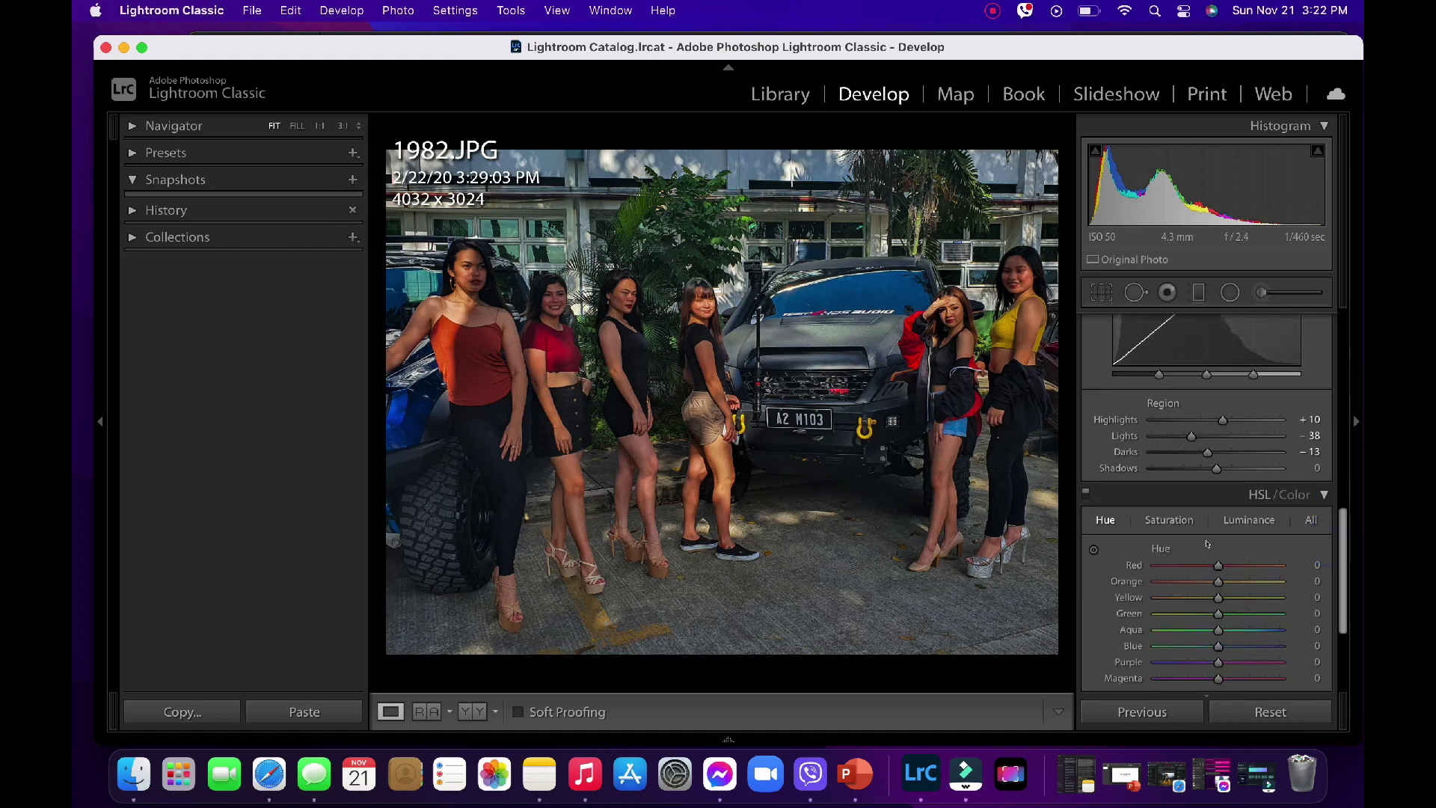
pyautogui.scroll(-3, 1210, 538)
pyautogui.scroll(-3, 1210, 534)
pyautogui.scroll(-1, 1209, 532)
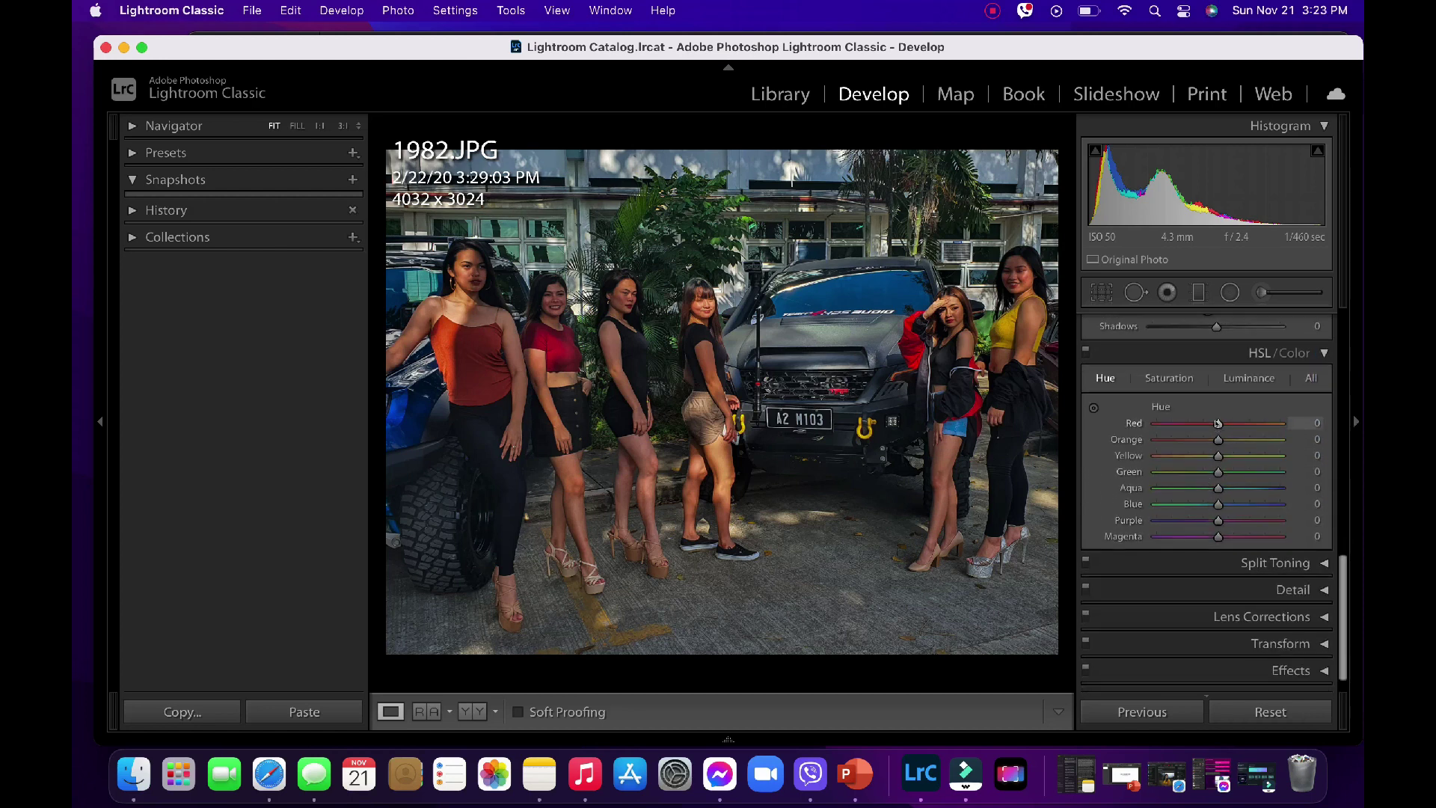
pyautogui.moveTo(1217, 423); pyautogui.dragTo(1194, 421)
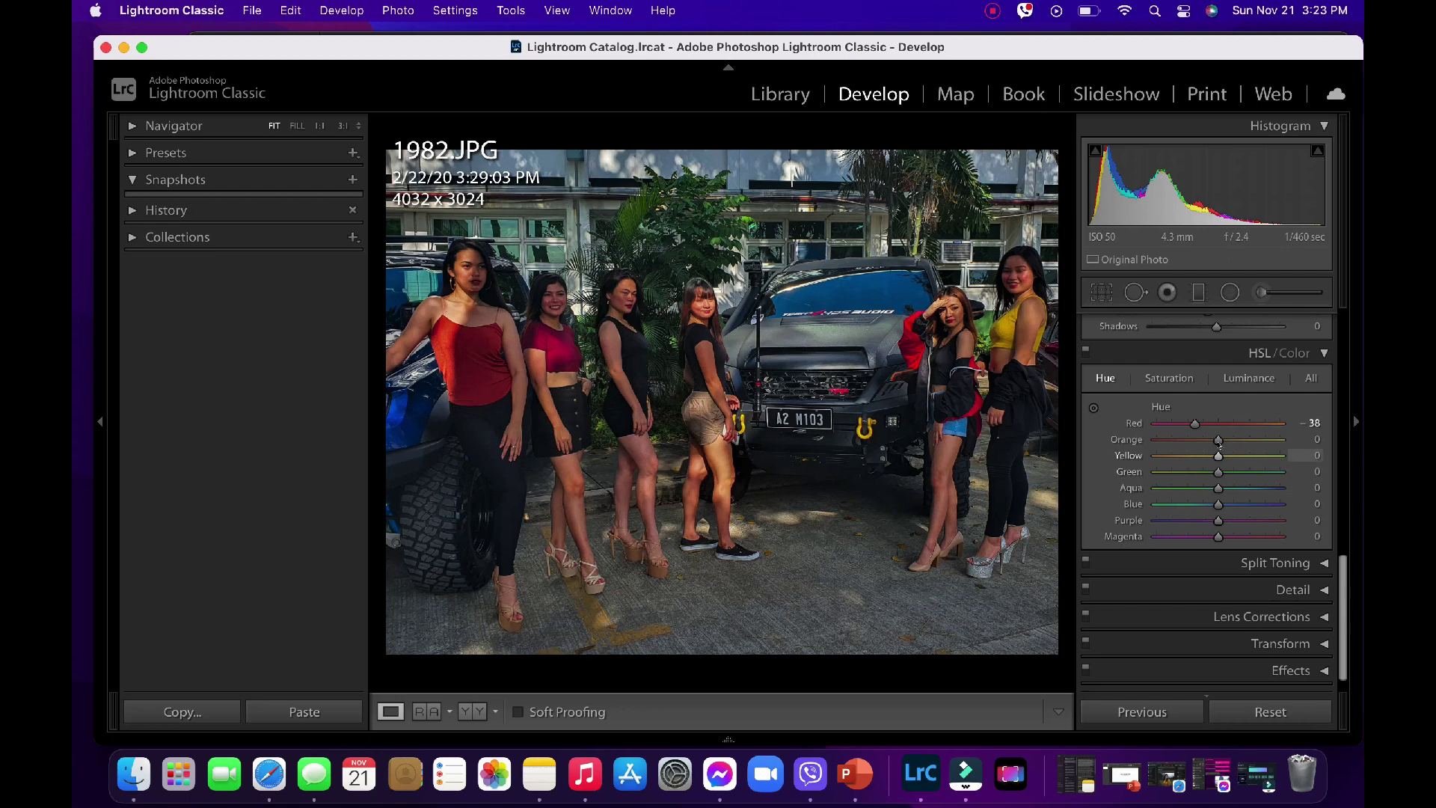
pyautogui.moveTo(1218, 440); pyautogui.dragTo(1209, 440)
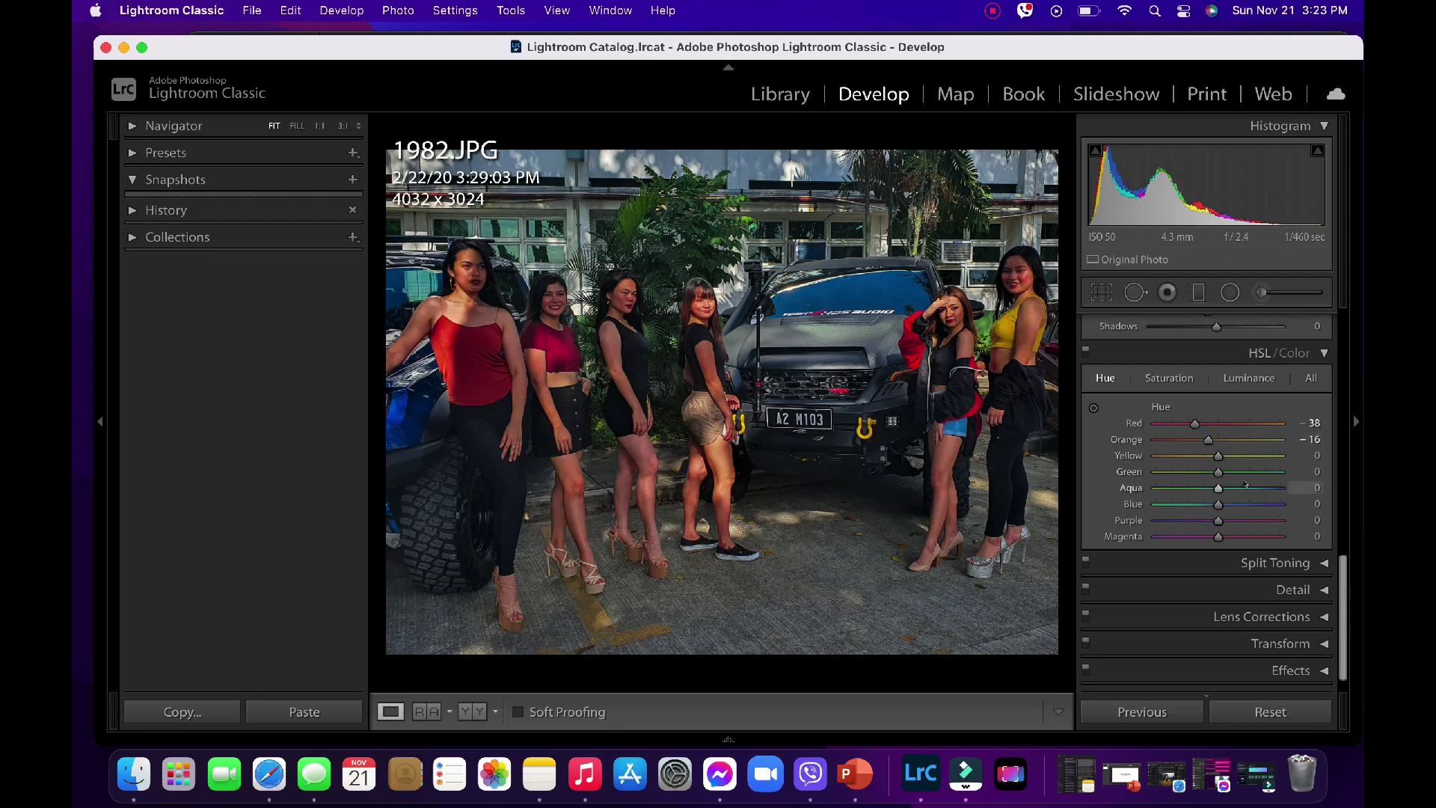
pyautogui.moveTo(1218, 456); pyautogui.dragTo(1189, 456)
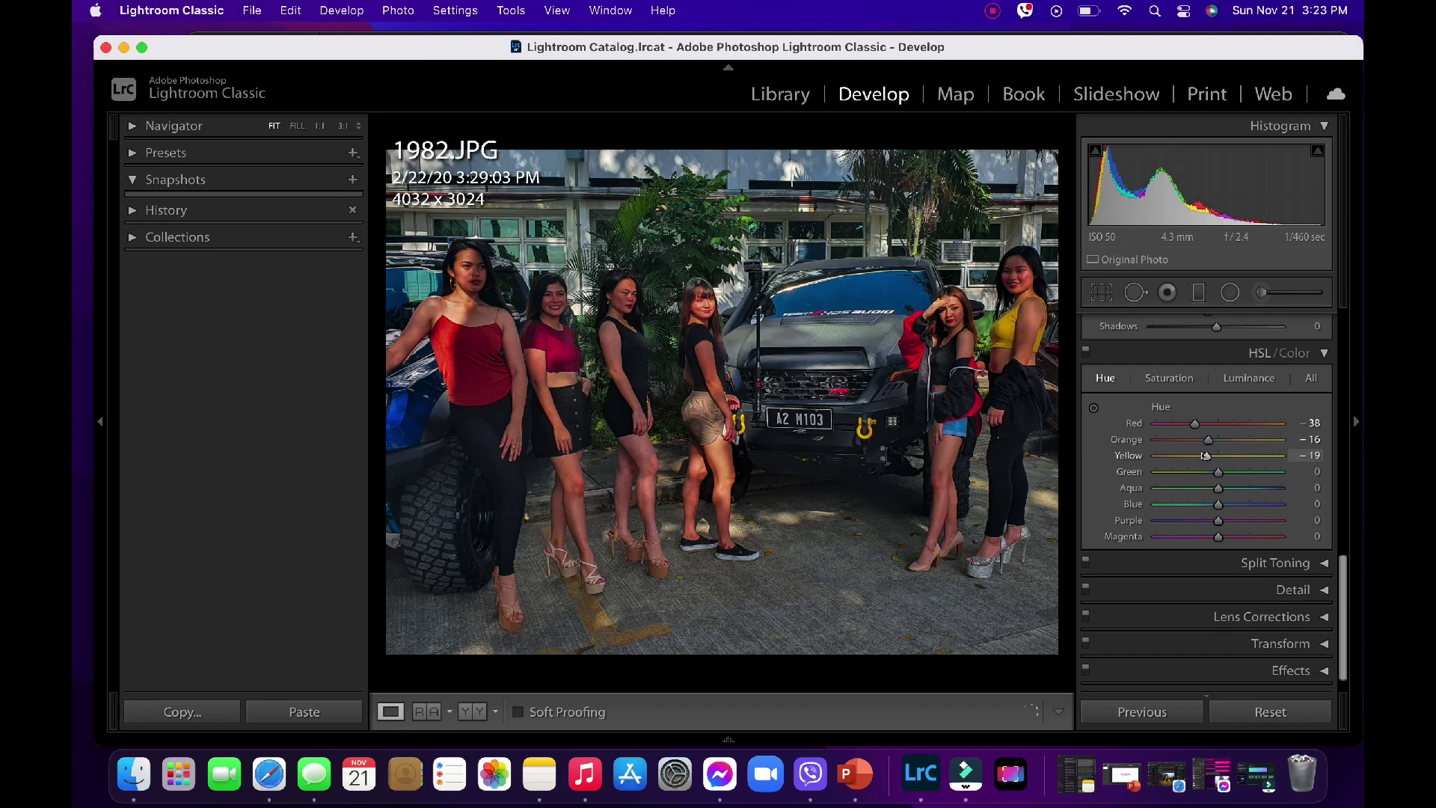
pyautogui.moveTo(1181, 456); pyautogui.dragTo(1174, 456)
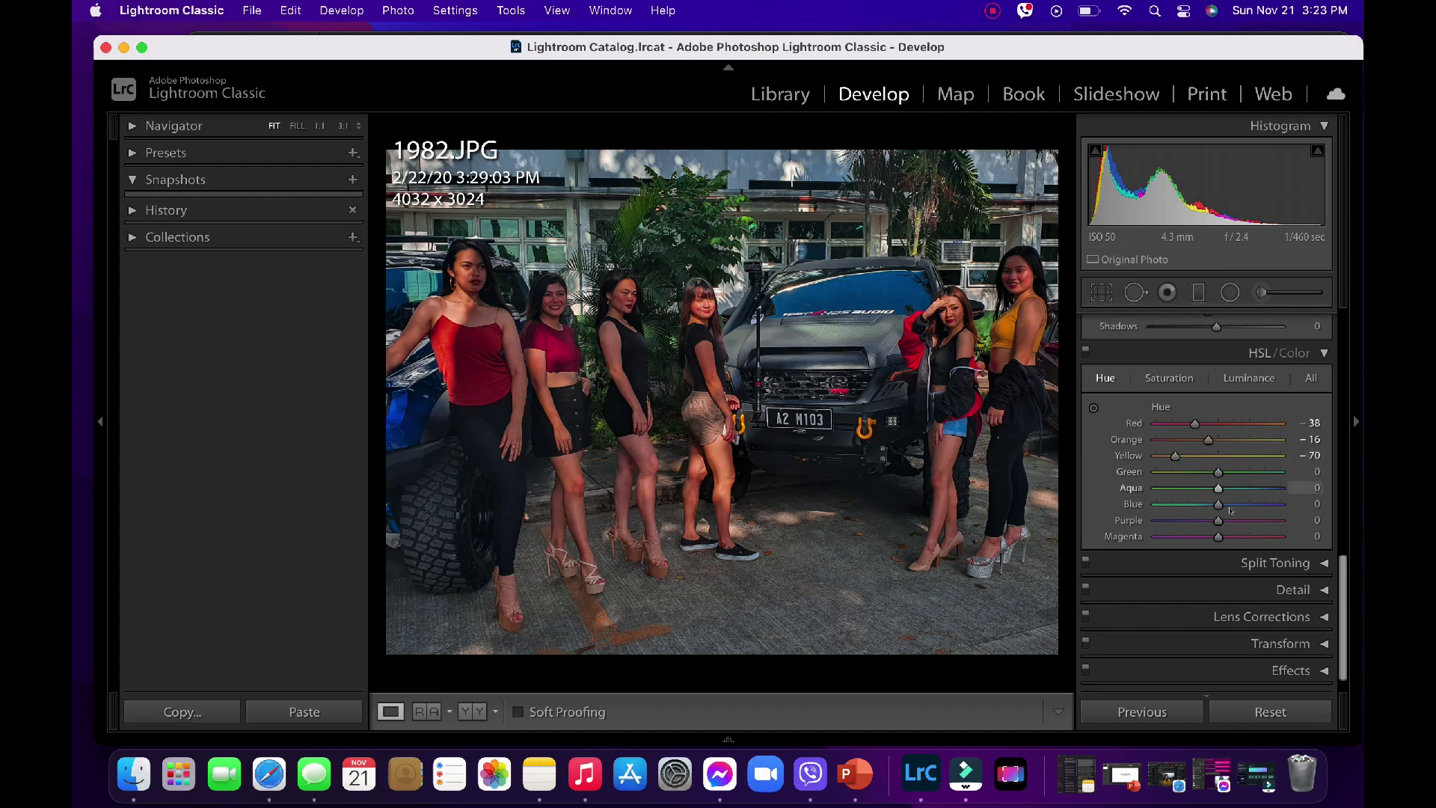
# - Set hues green +46, aqua +100, blue -35, purple +4 and magenta +6
pyautogui.moveTo(1218, 471); pyautogui.dragTo(1247, 477)
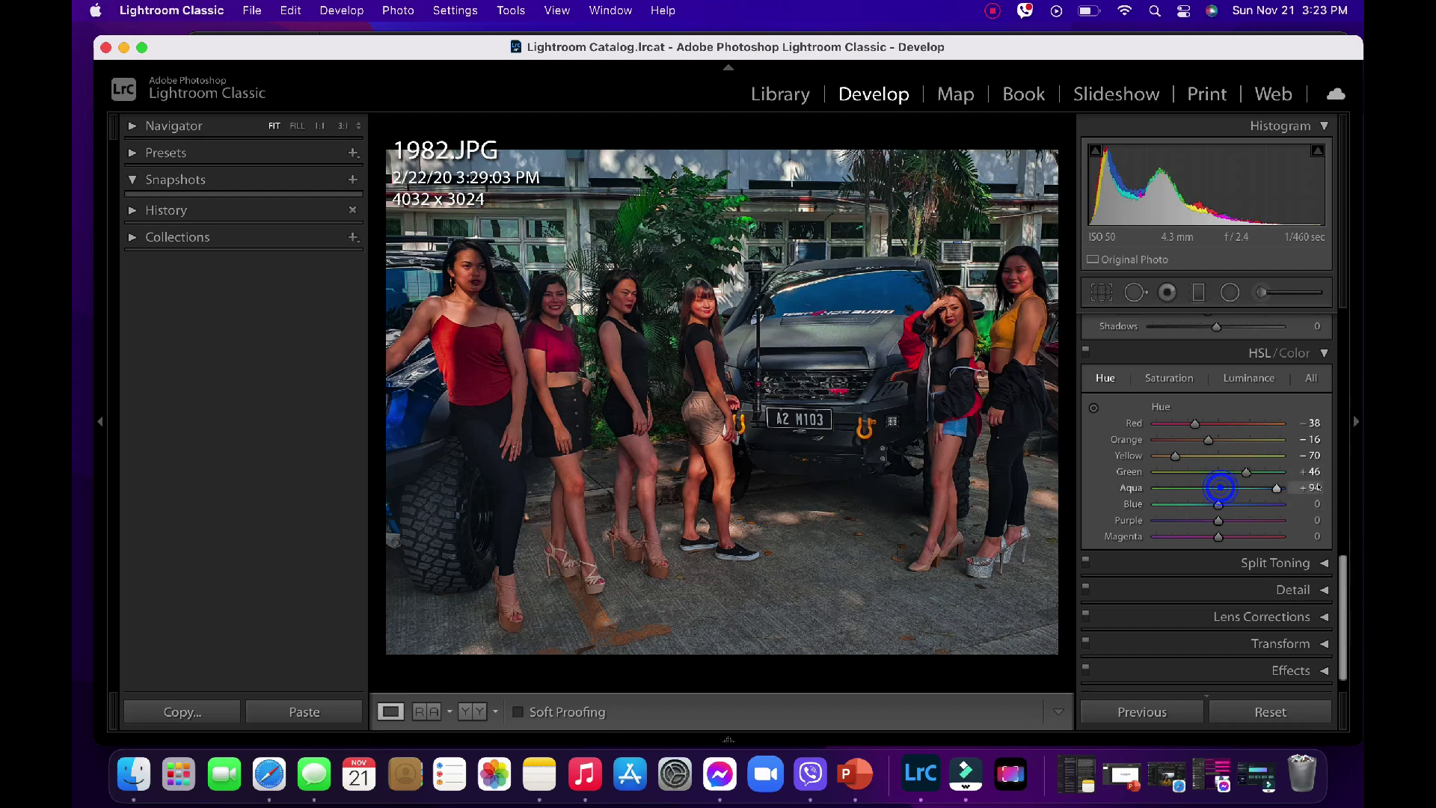
pyautogui.moveTo(1219, 489); pyautogui.dragTo(1281, 491)
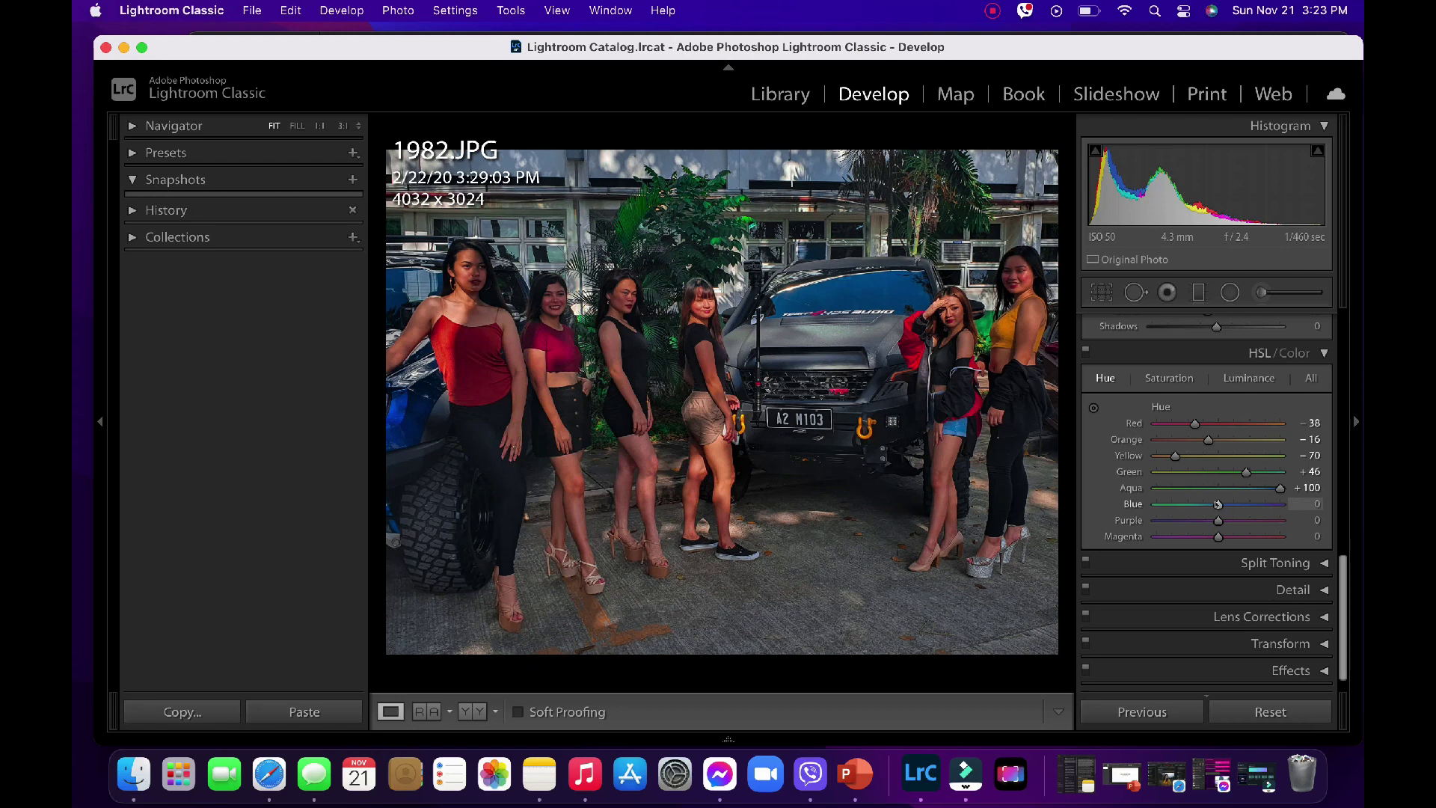
pyautogui.moveTo(1217, 504)
pyautogui.mouseDown()
pyautogui.moveTo(1175, 505)
pyautogui.moveTo(1195, 504)
pyautogui.mouseUp()
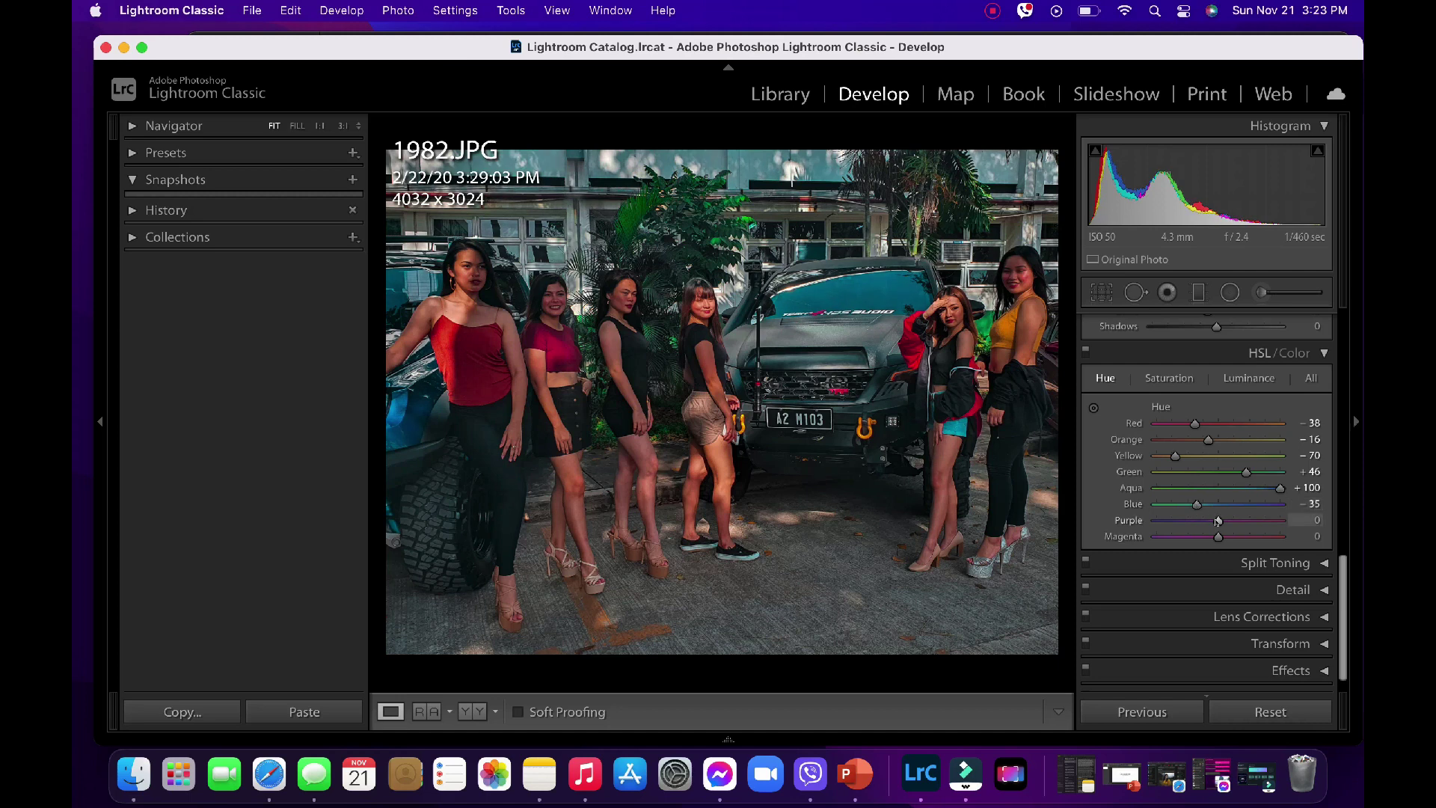
pyautogui.moveTo(1218, 521); pyautogui.dragTo(1220, 522)
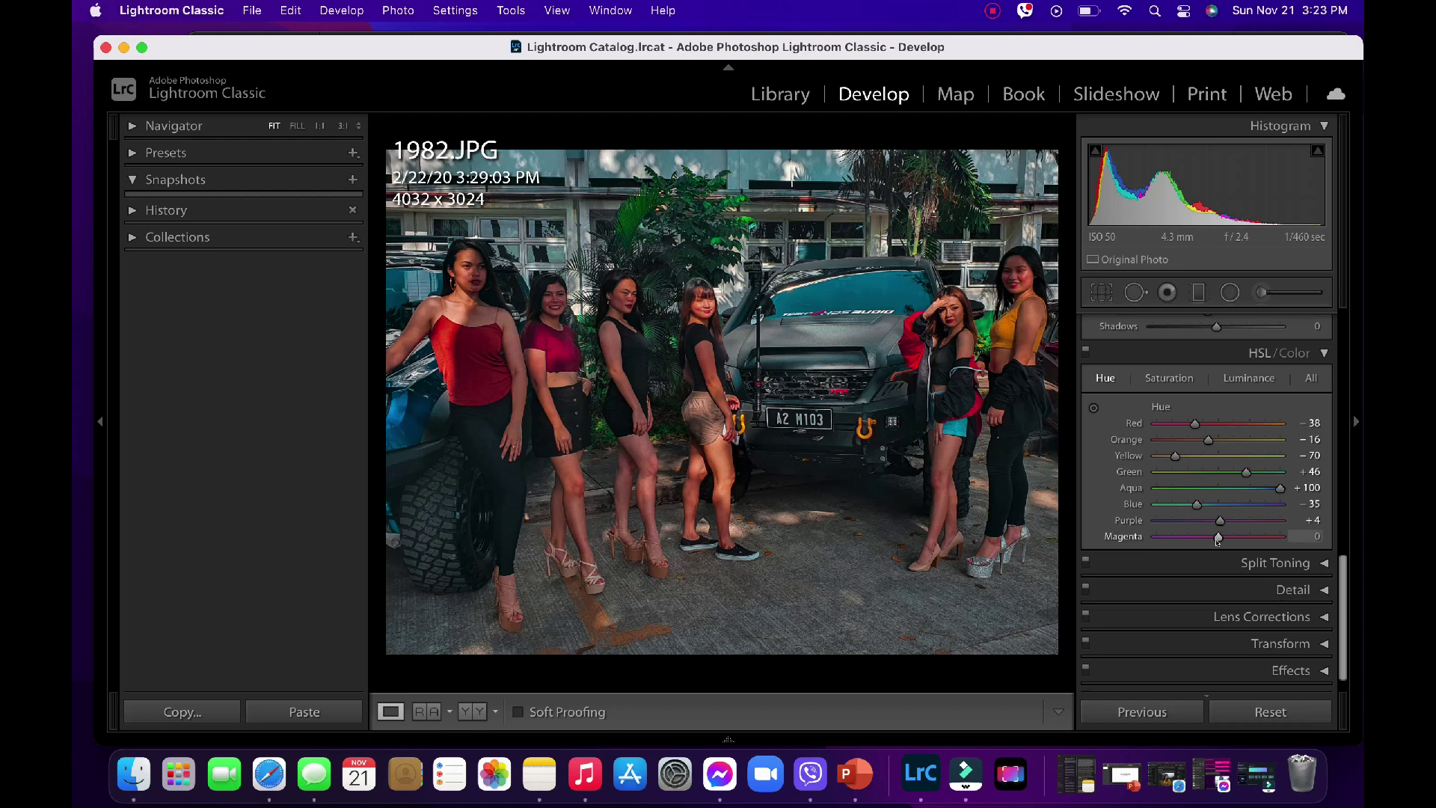
pyautogui.moveTo(1217, 537); pyautogui.dragTo(1221, 537)
pyautogui.scroll(-1, 1292, 546)
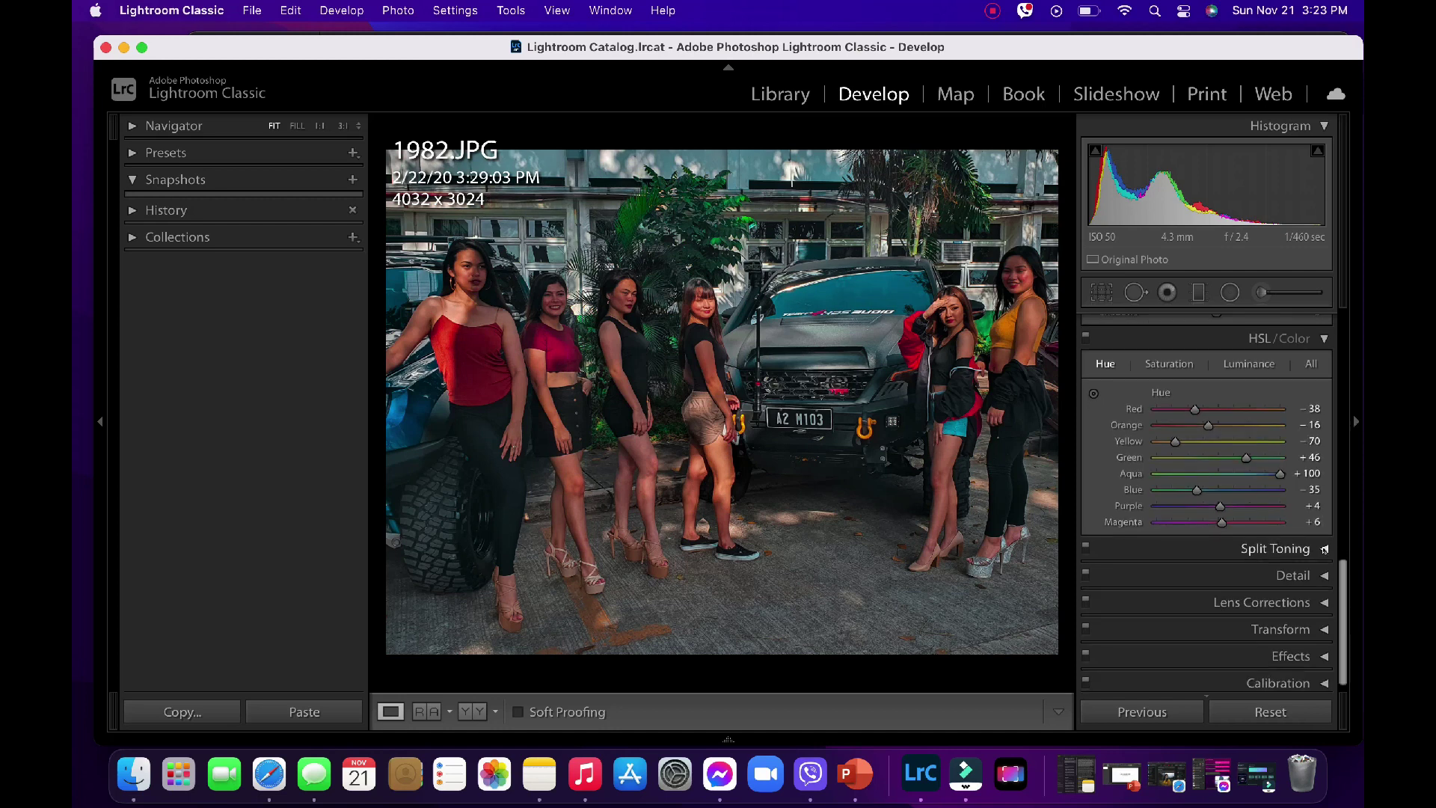
# - Tint the split-toning highlights cool blue at hue 220 with saturation around 10
pyautogui.click(1325, 549)
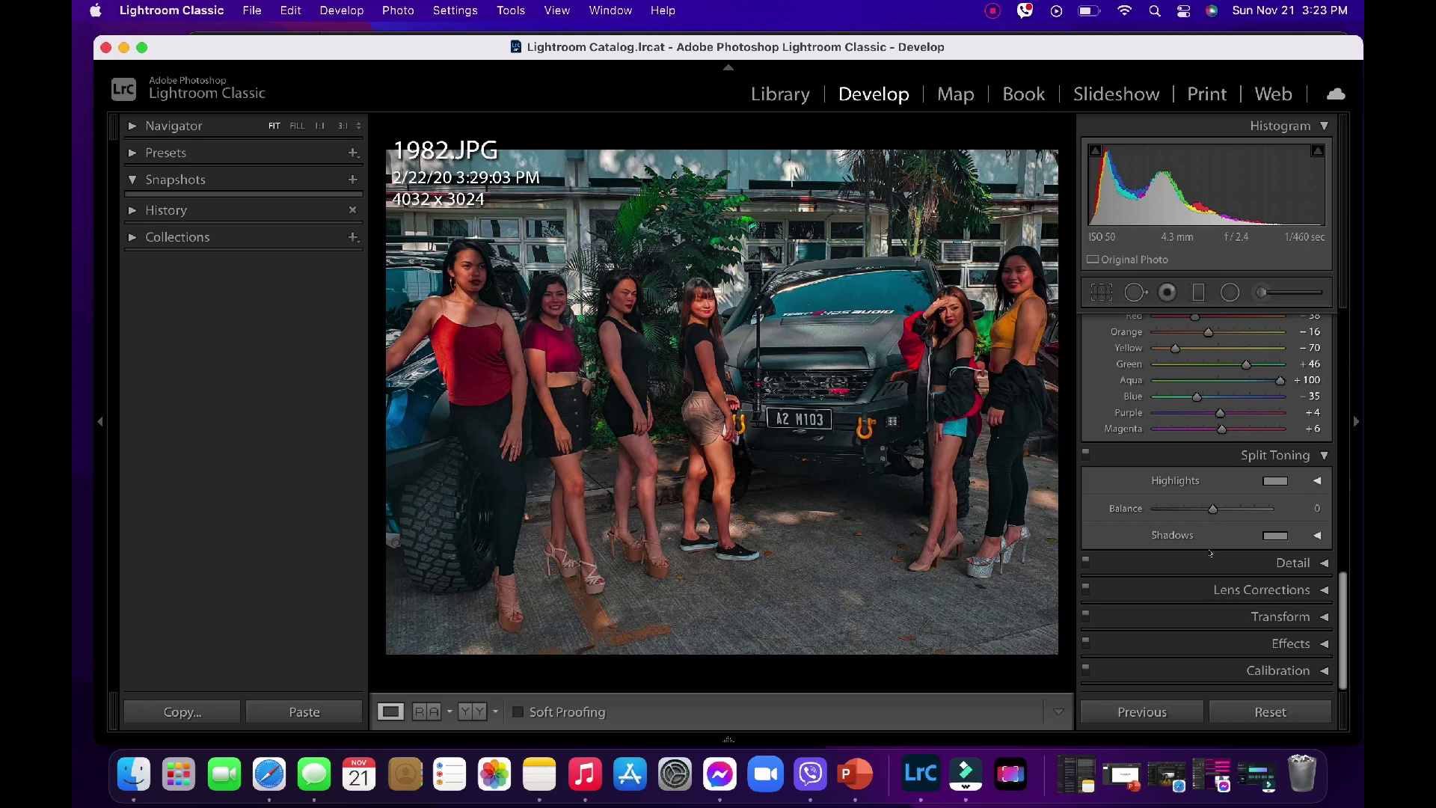
pyautogui.click(1318, 536)
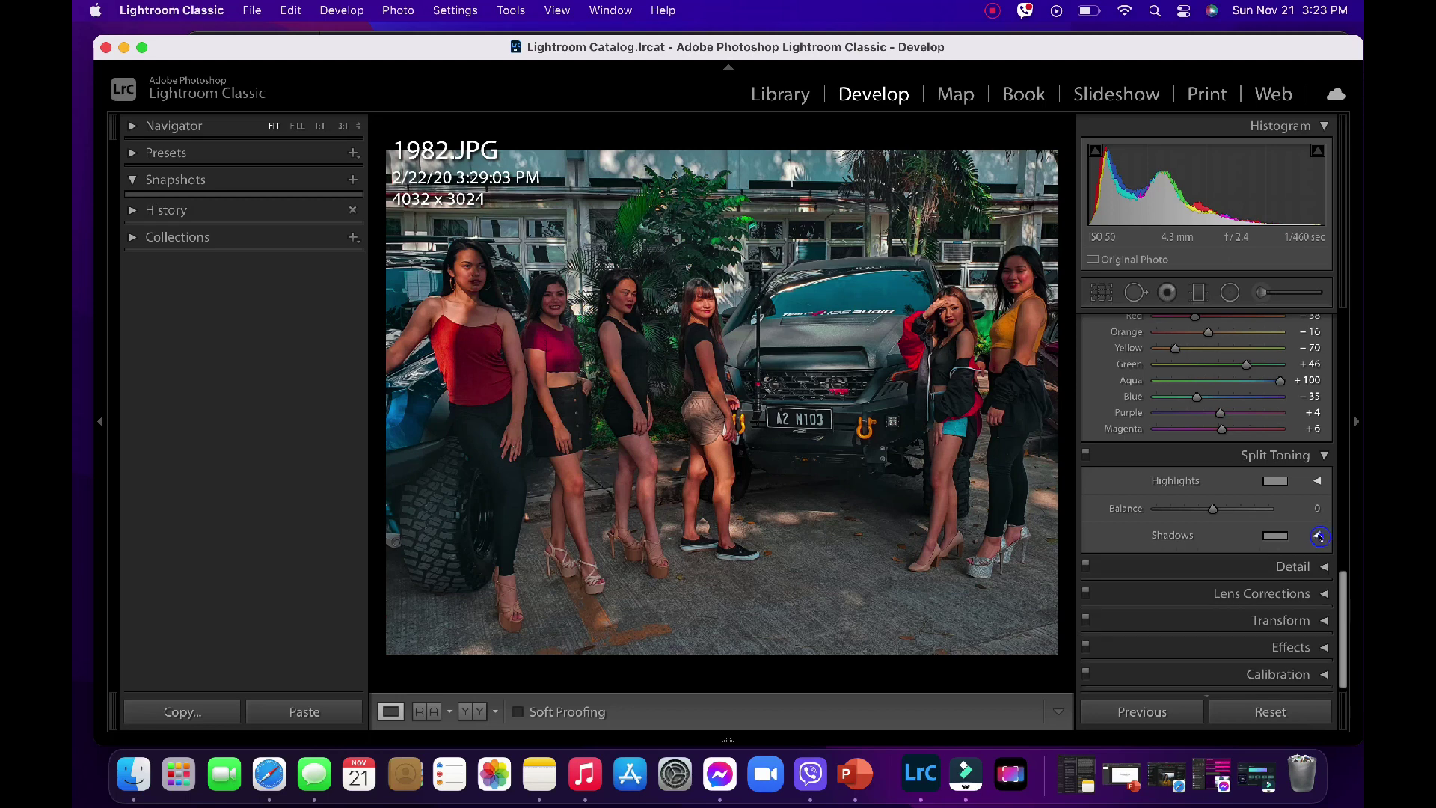
pyautogui.click(1318, 480)
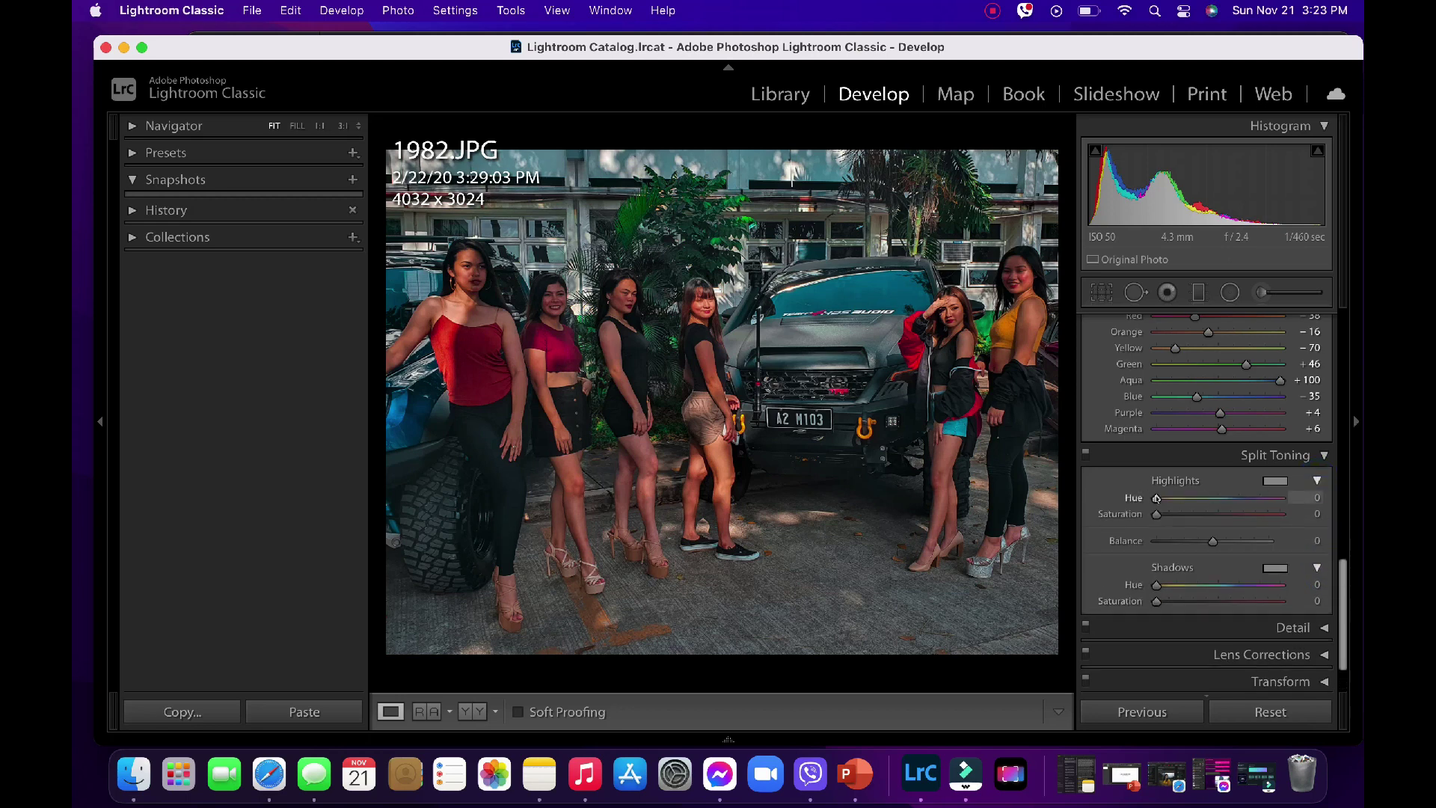
pyautogui.moveTo(1157, 498); pyautogui.dragTo(1233, 499)
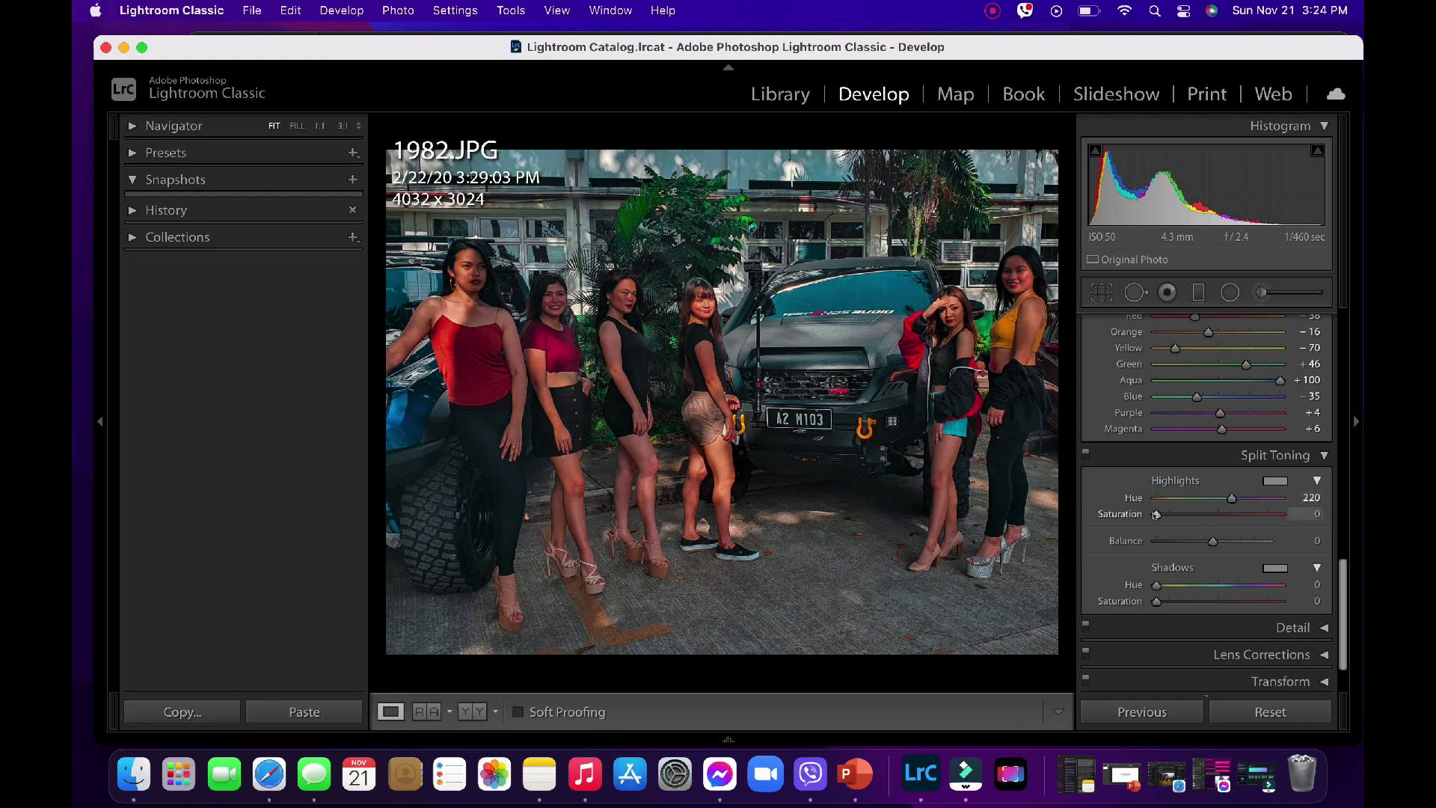
pyautogui.moveTo(1156, 515); pyautogui.dragTo(1168, 515)
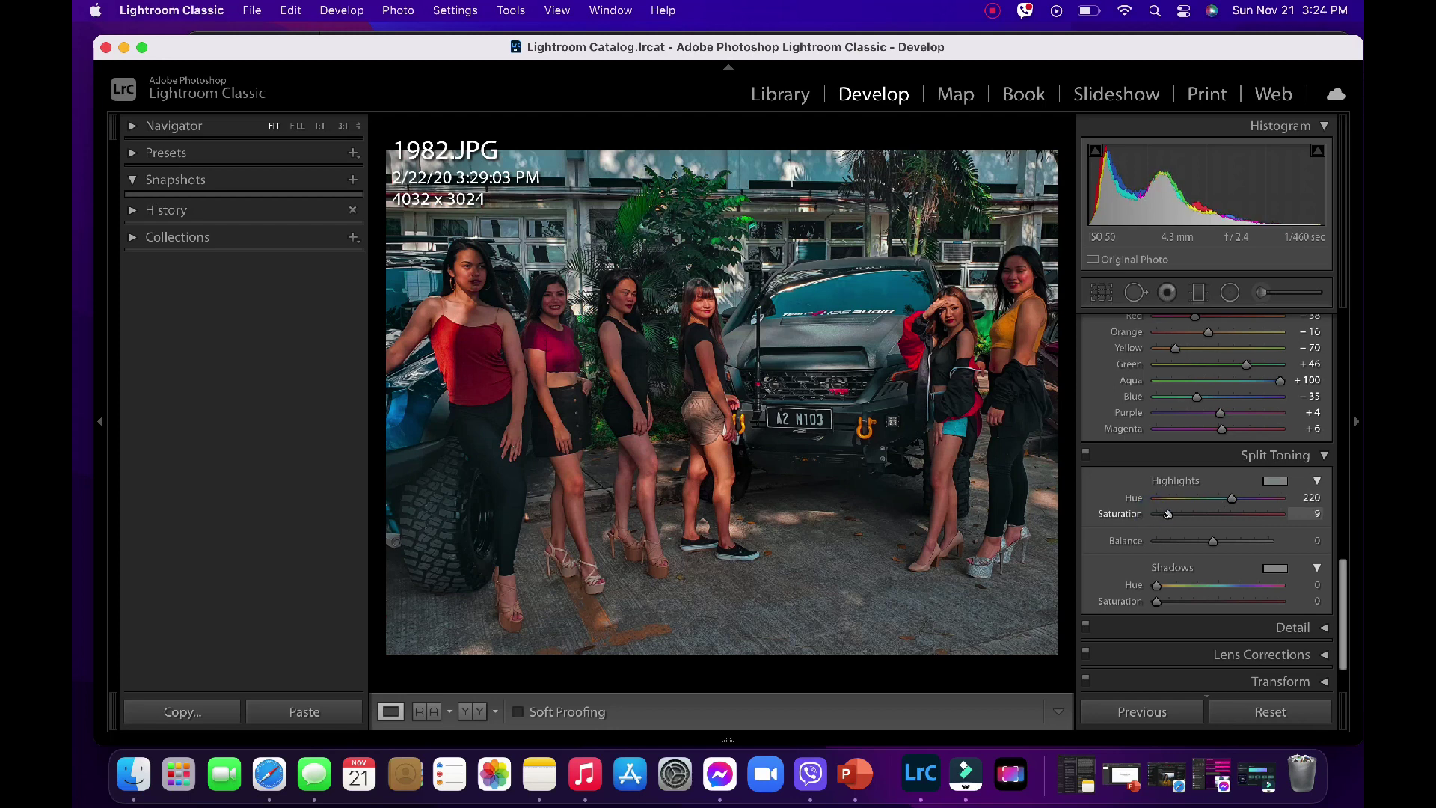
pyautogui.click(1318, 480)
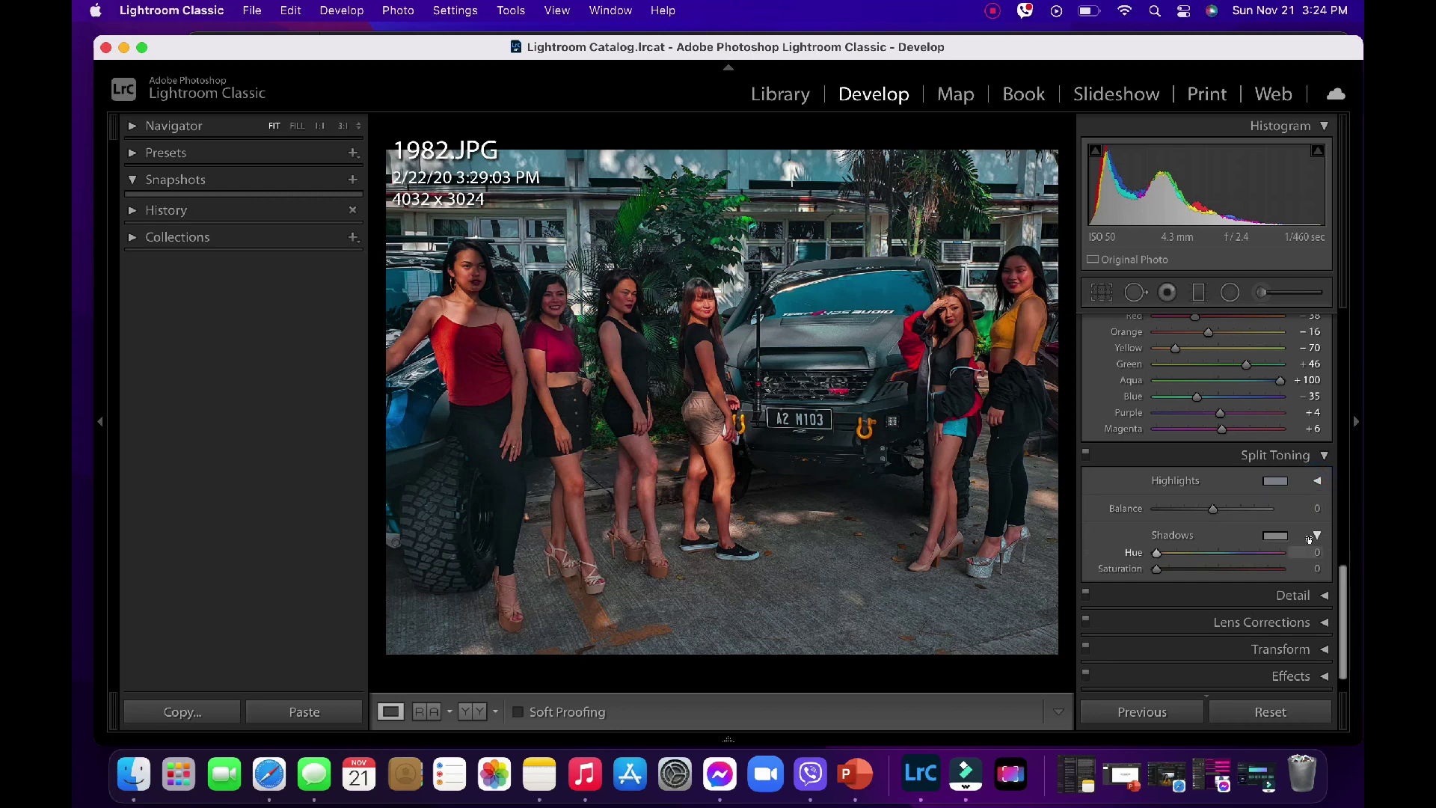
pyautogui.click(1317, 535)
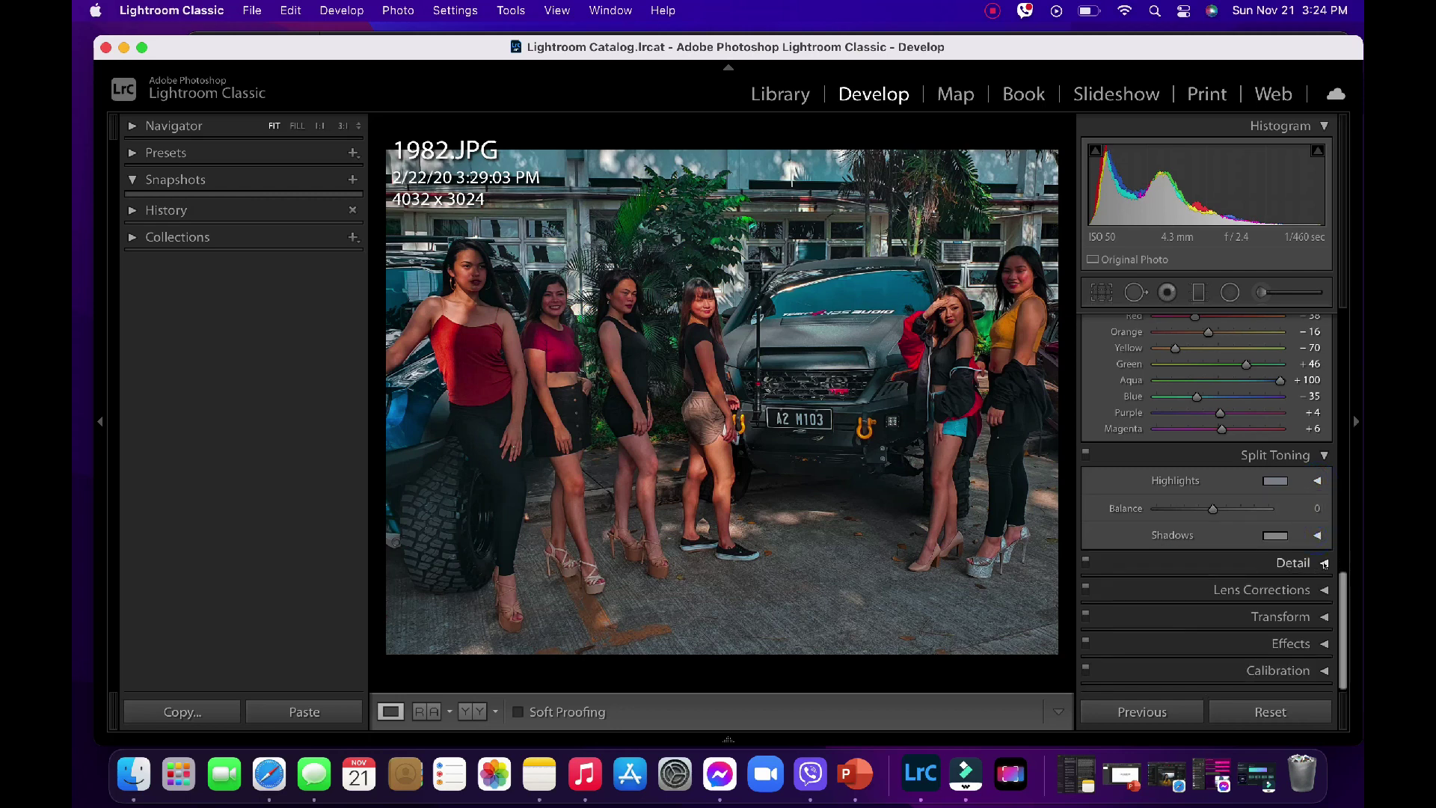
pyautogui.click(1325, 564)
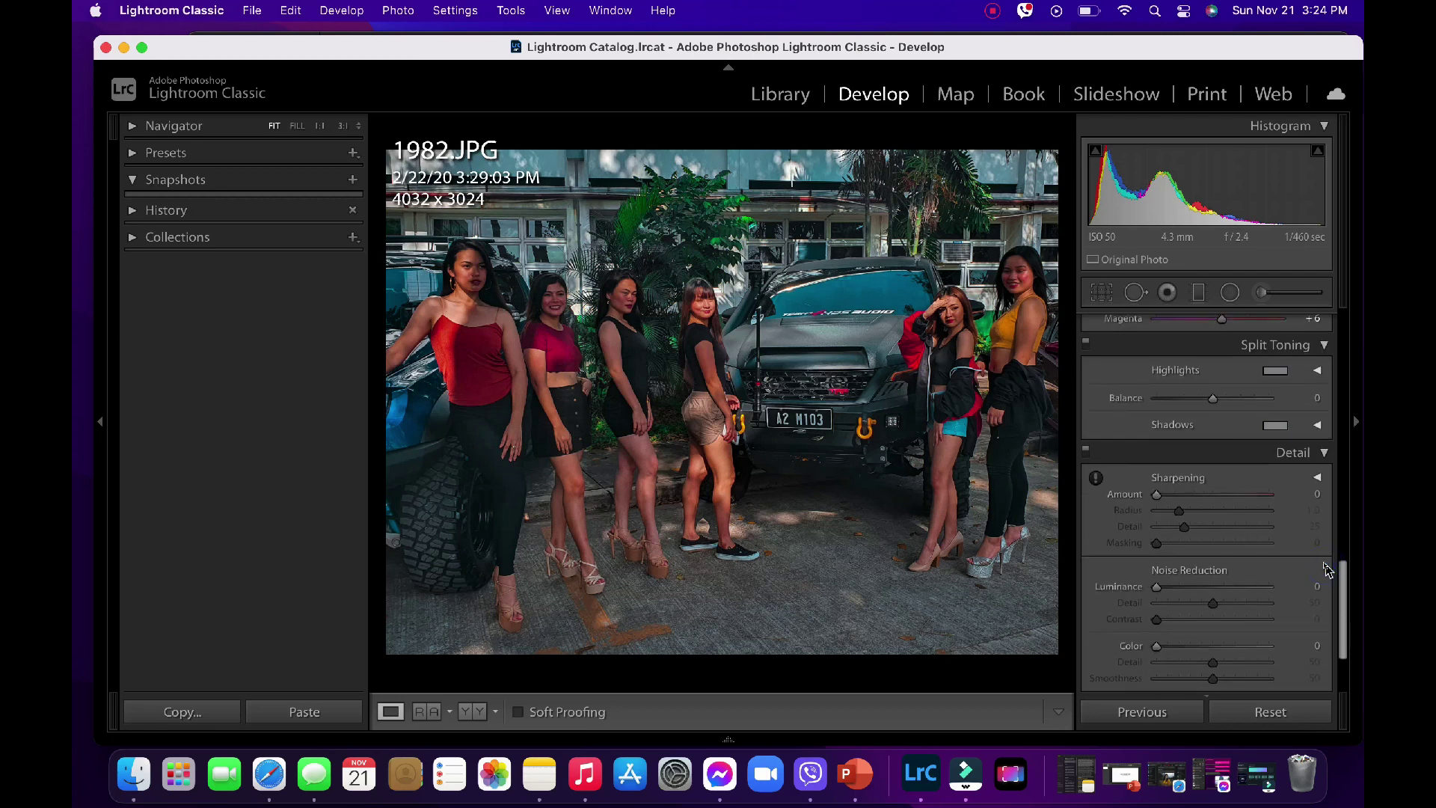
pyautogui.click(1325, 453)
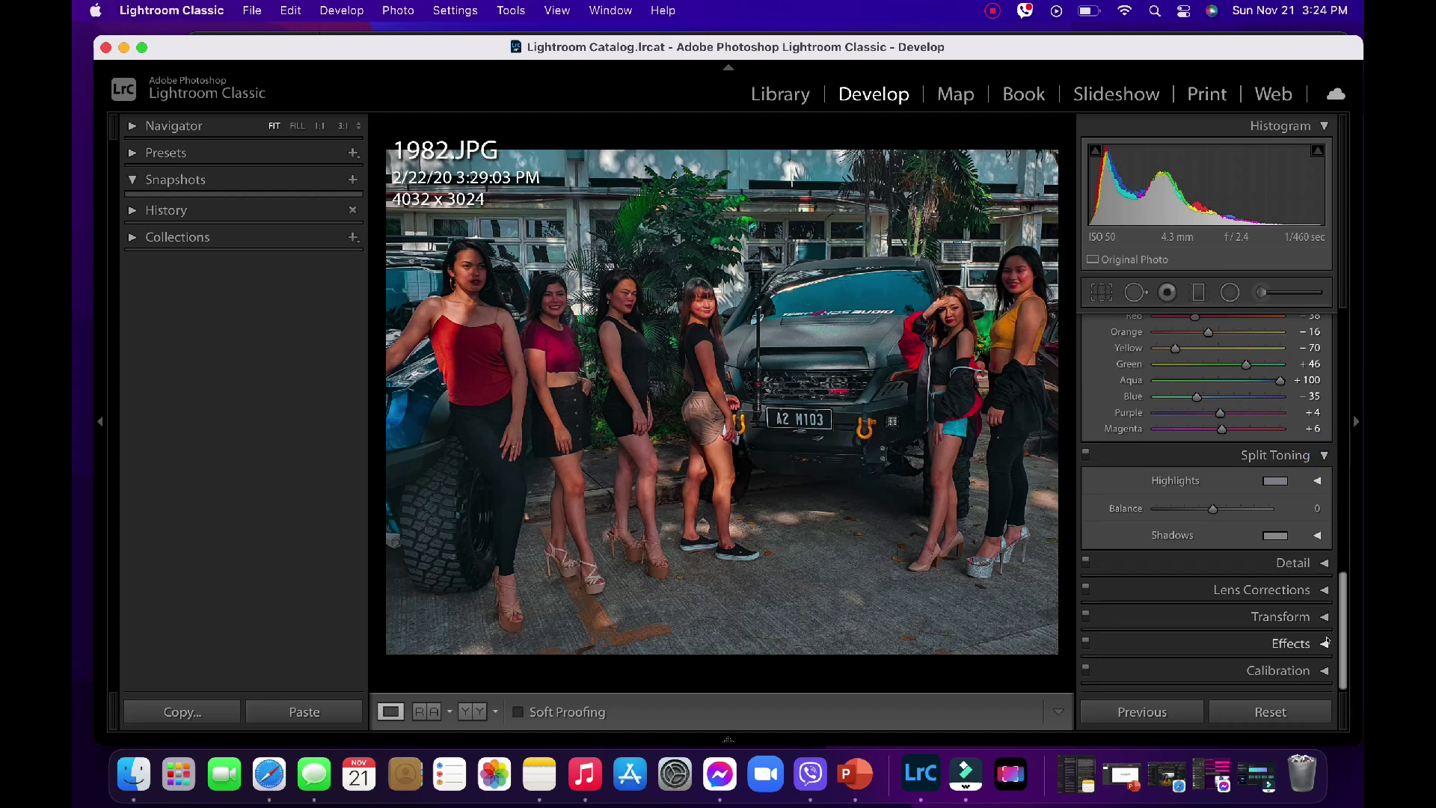
# - Add a post-crop vignette with amount -20 and feather 60 in the Effects panel
pyautogui.click(1327, 643)
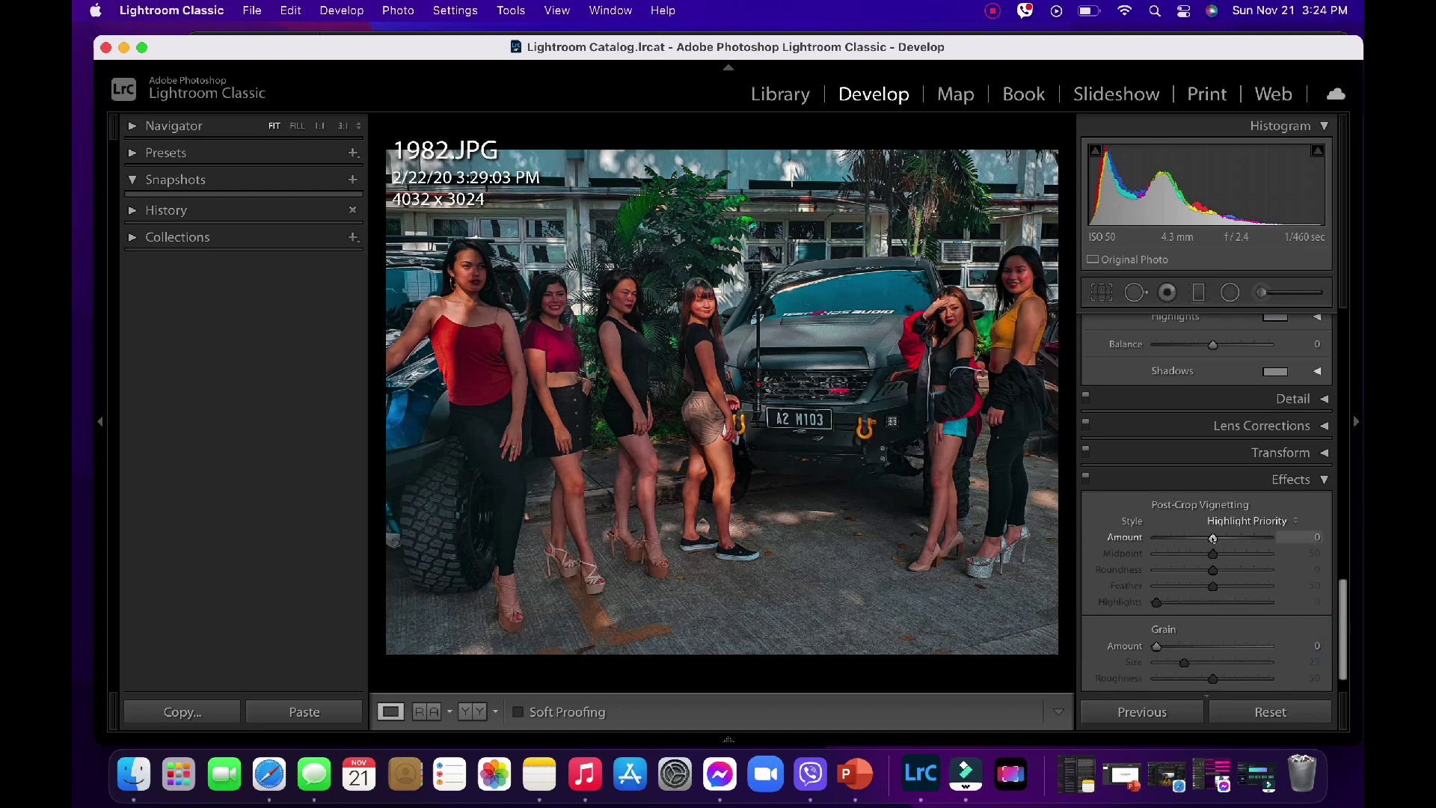
pyautogui.moveTo(1213, 539); pyautogui.dragTo(1203, 537)
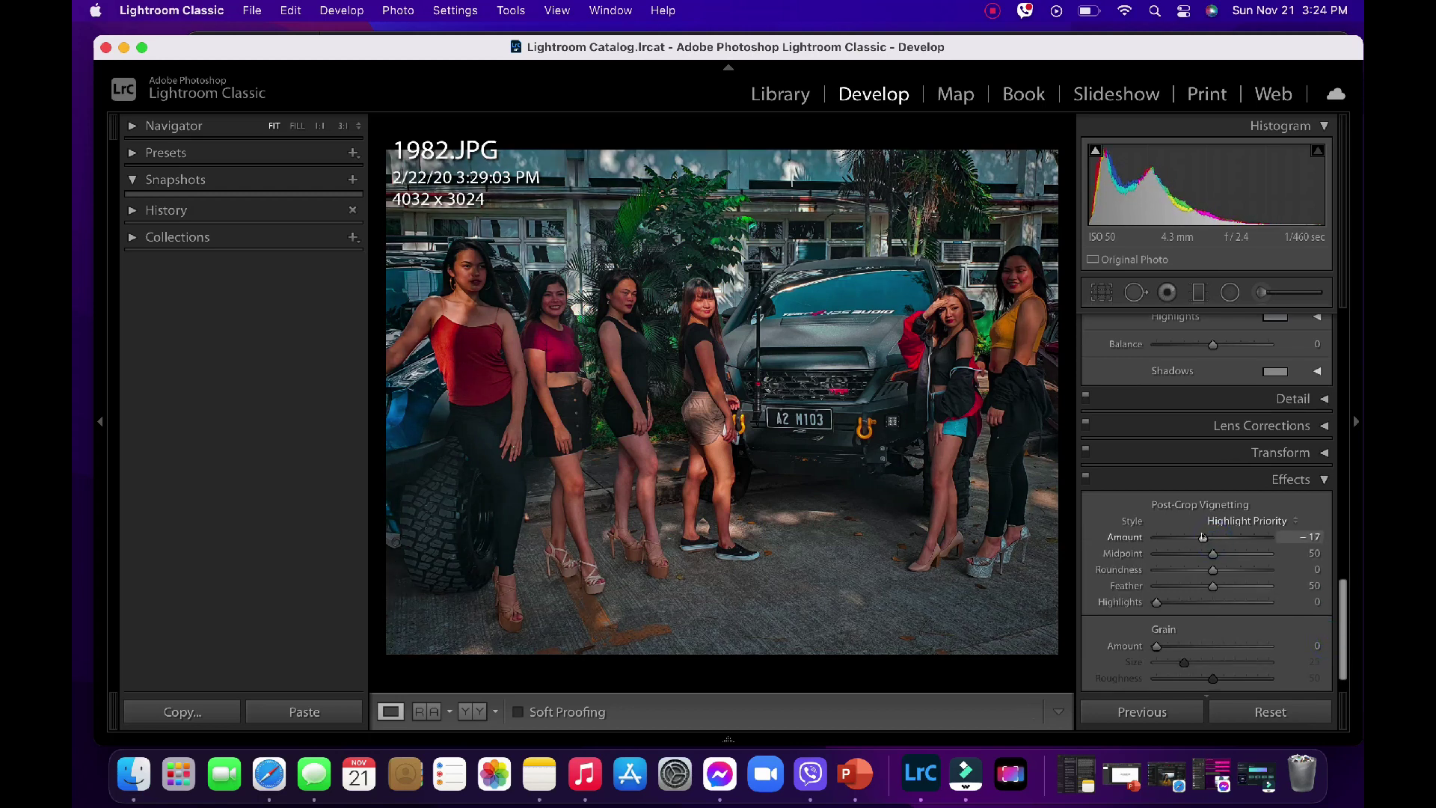
pyautogui.moveTo(1203, 537); pyautogui.dragTo(1201, 538)
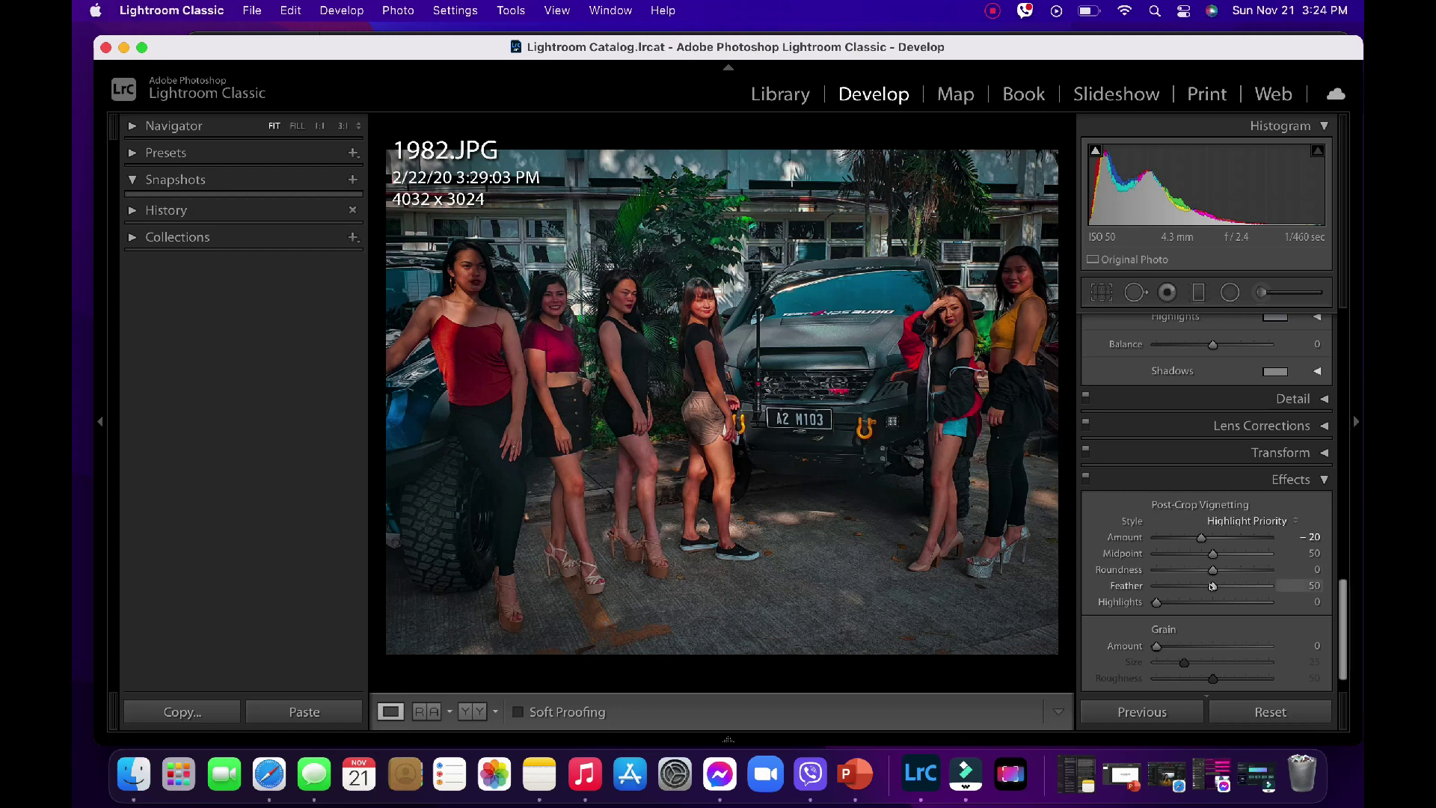
pyautogui.moveTo(1212, 587); pyautogui.dragTo(1224, 586)
pyautogui.click(1324, 480)
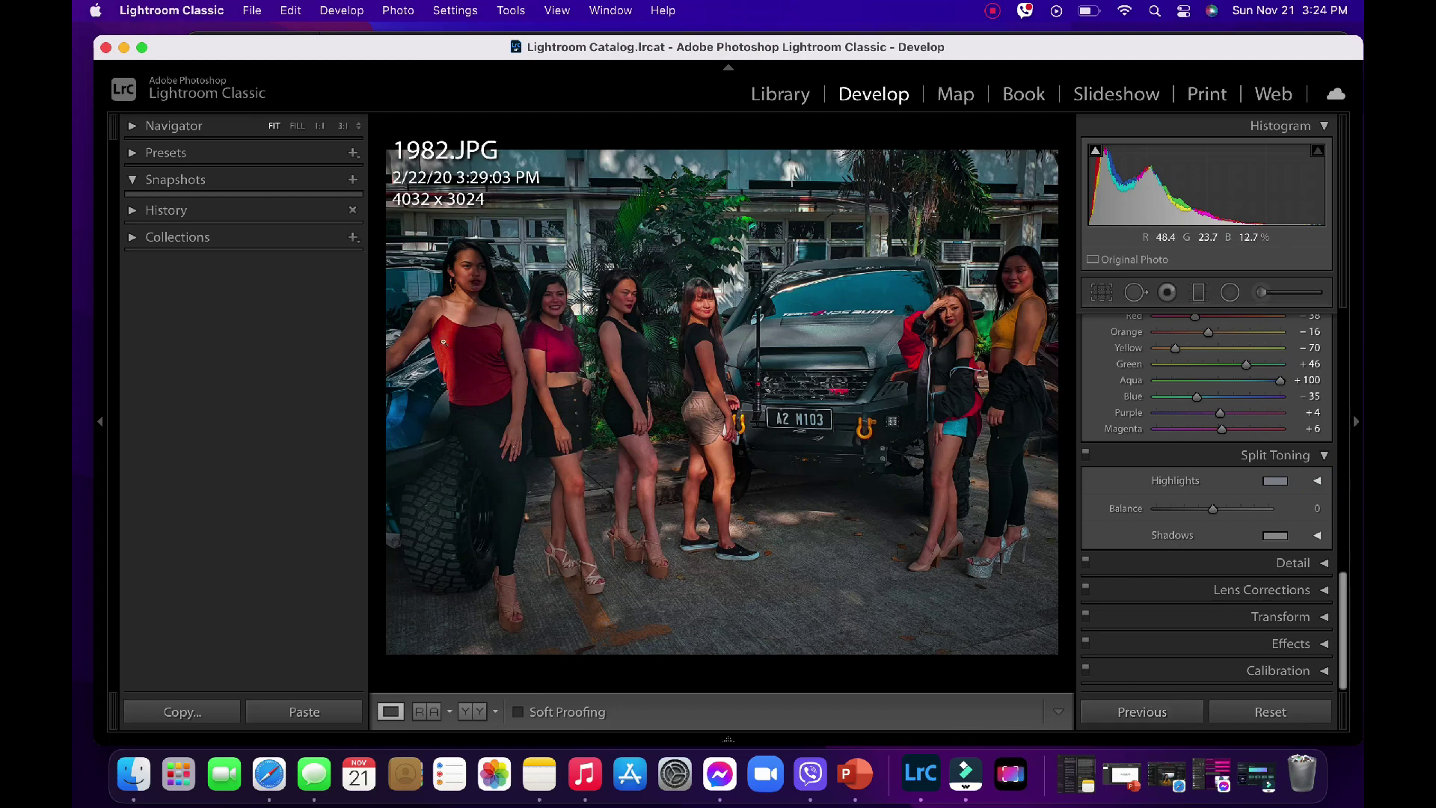
# - Zoom to 1:1 and pan across the women and the truck's grille, hood and windshield
pyautogui.moveTo(474, 287); pyautogui.dragTo(676, 380)
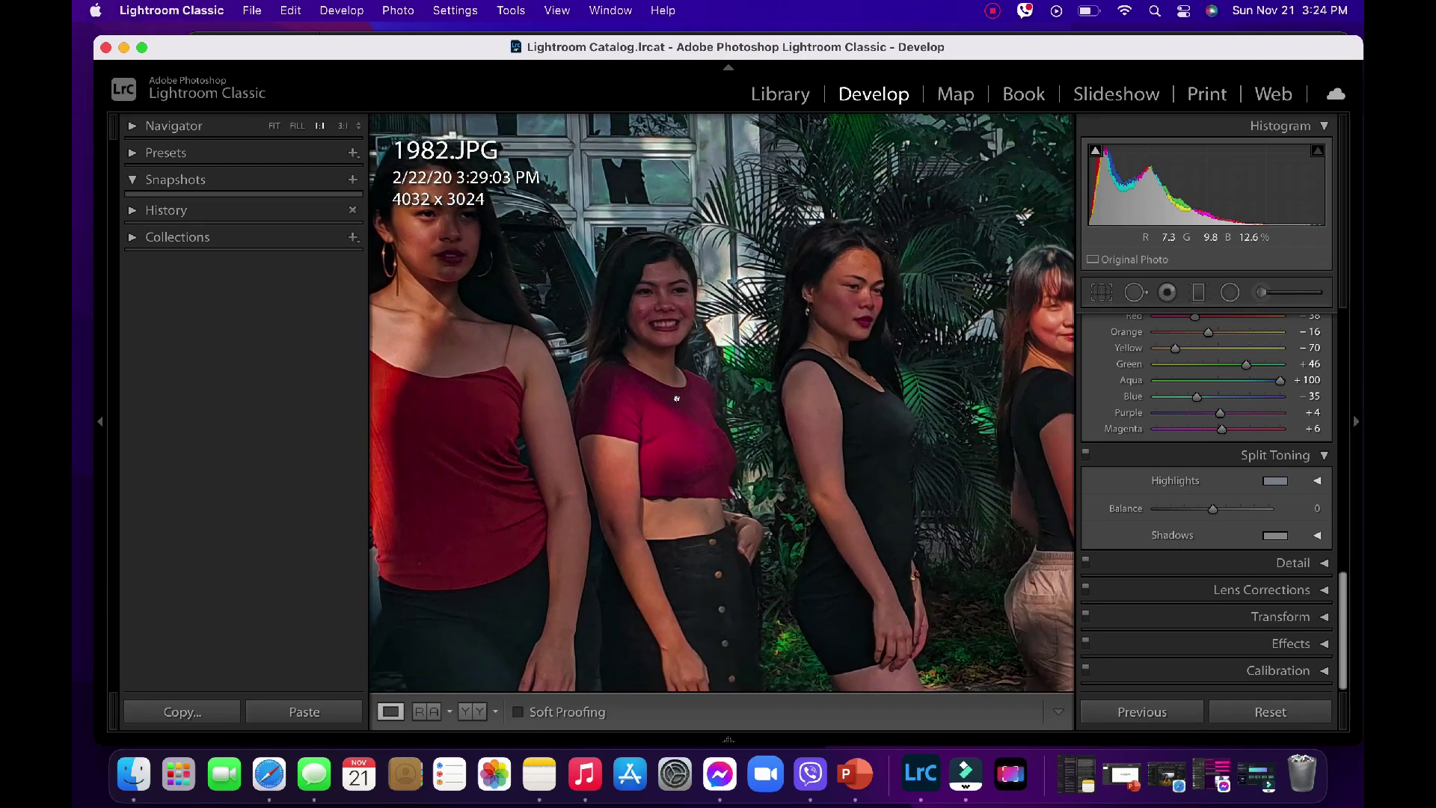
pyautogui.moveTo(880, 484); pyautogui.dragTo(613, 446)
pyautogui.moveTo(1010, 493); pyautogui.dragTo(625, 512)
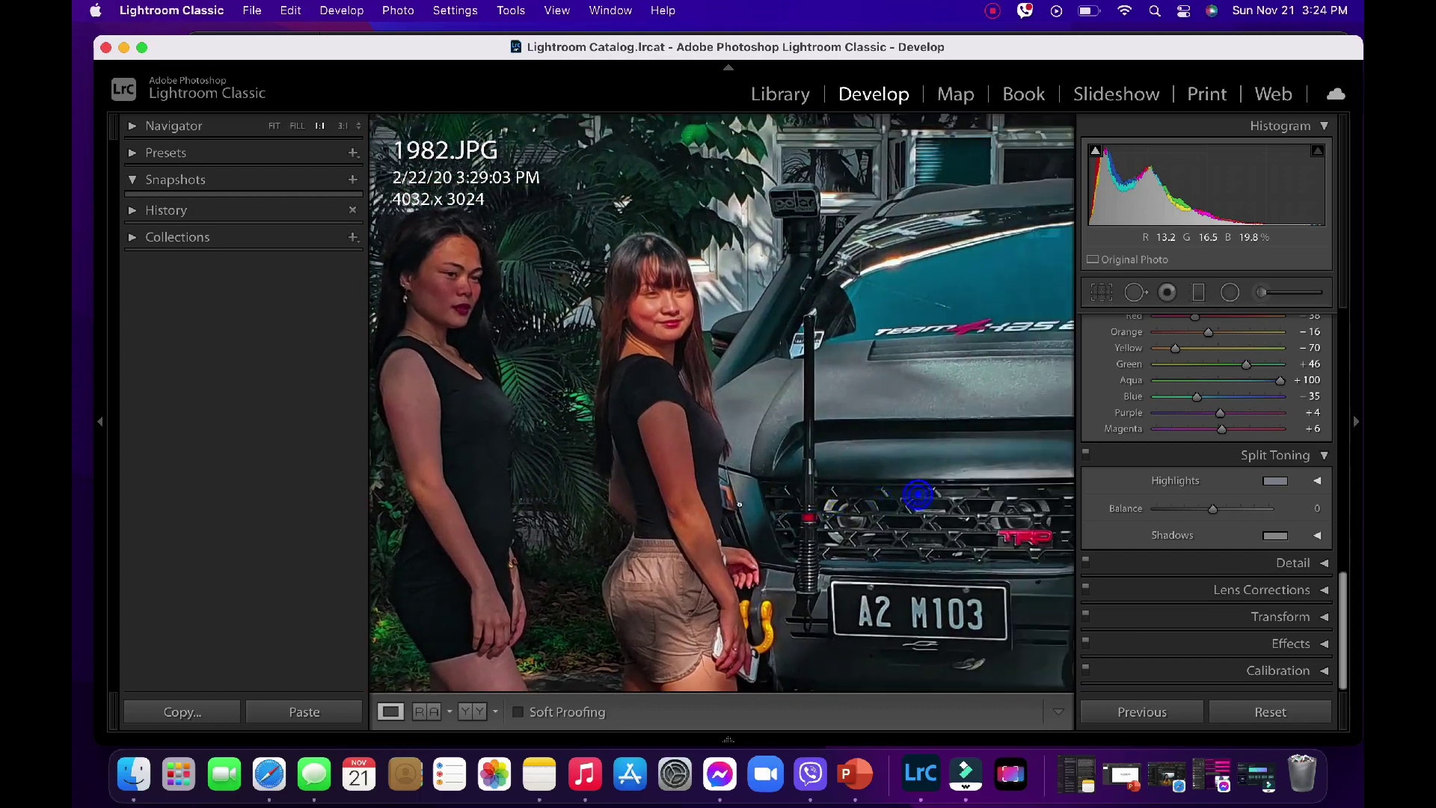
pyautogui.moveTo(977, 506); pyautogui.dragTo(670, 543)
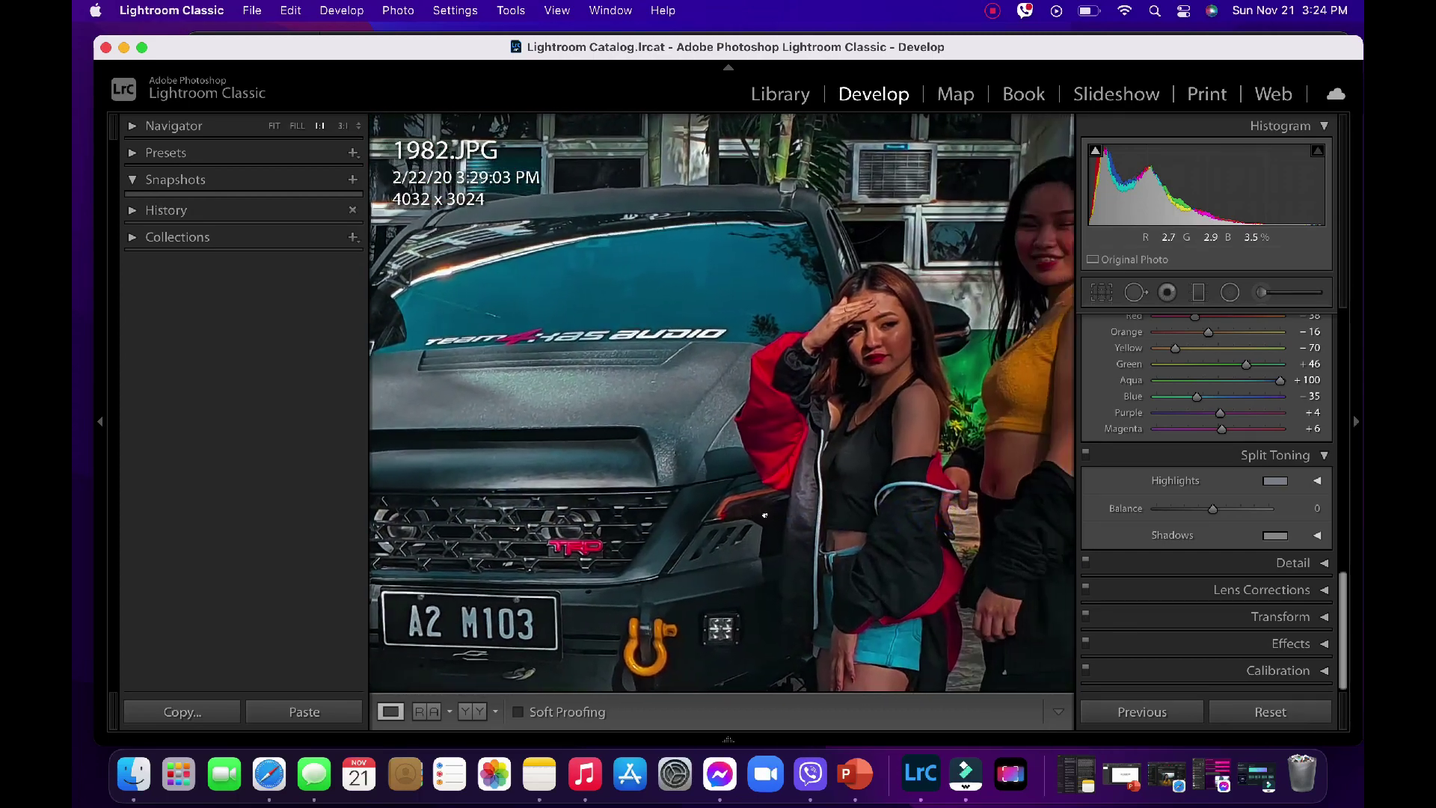
pyautogui.moveTo(541, 335)
pyautogui.mouseDown()
pyautogui.moveTo(744, 380)
pyautogui.moveTo(965, 389)
pyautogui.mouseUp()
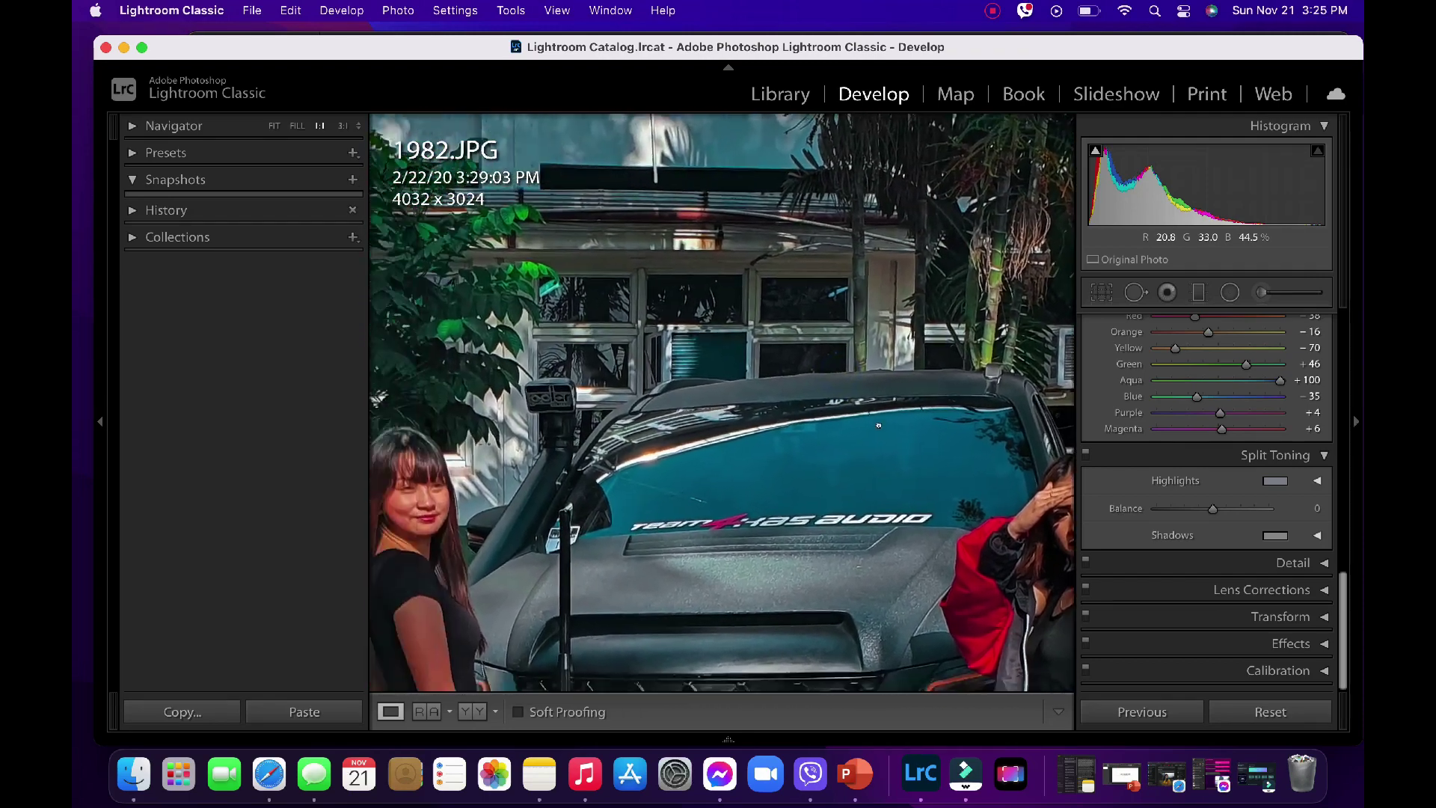
# - Export 1982.JPG via File > Export to the Desktop's Untitled Export subfolder
pyautogui.click(252, 11)
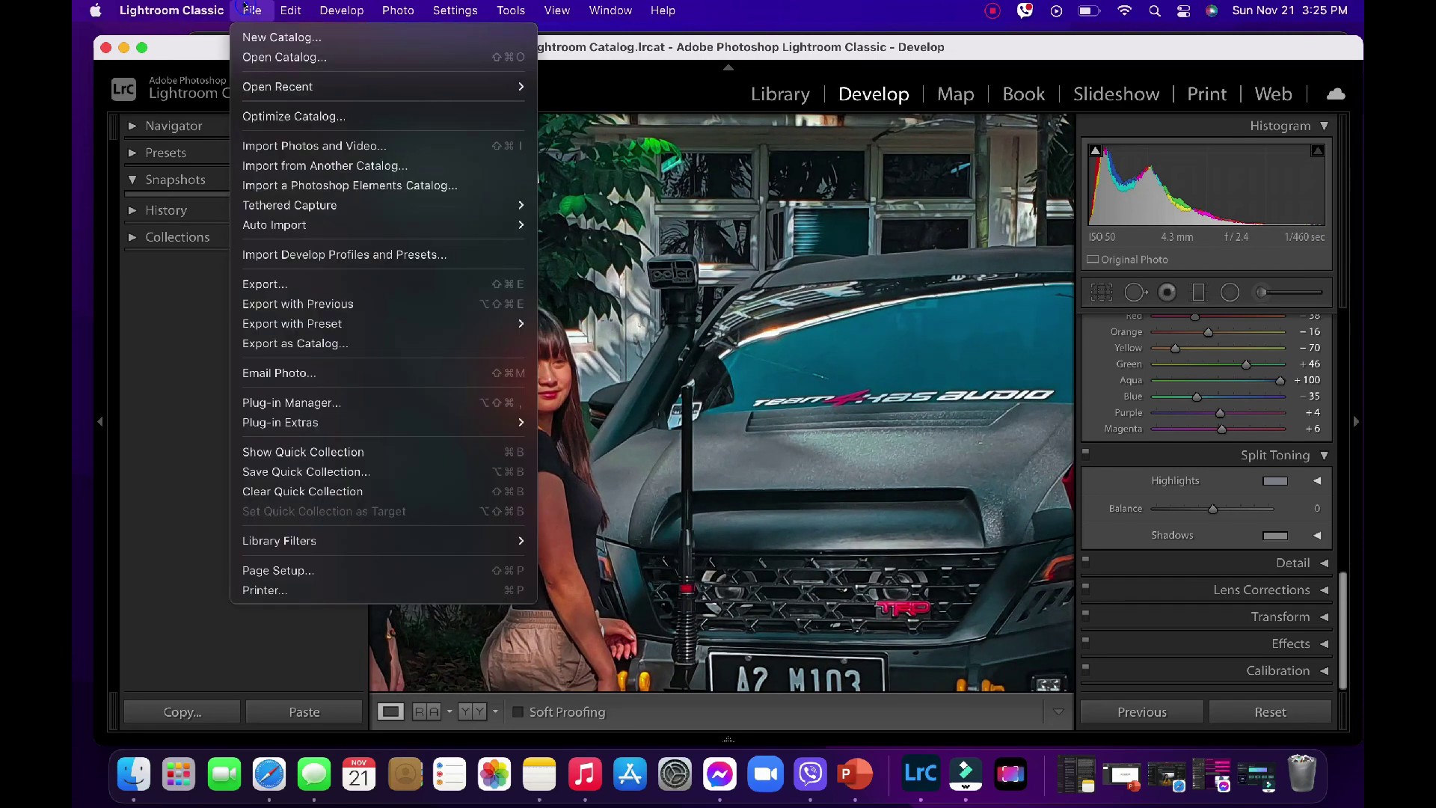
pyautogui.click(293, 282)
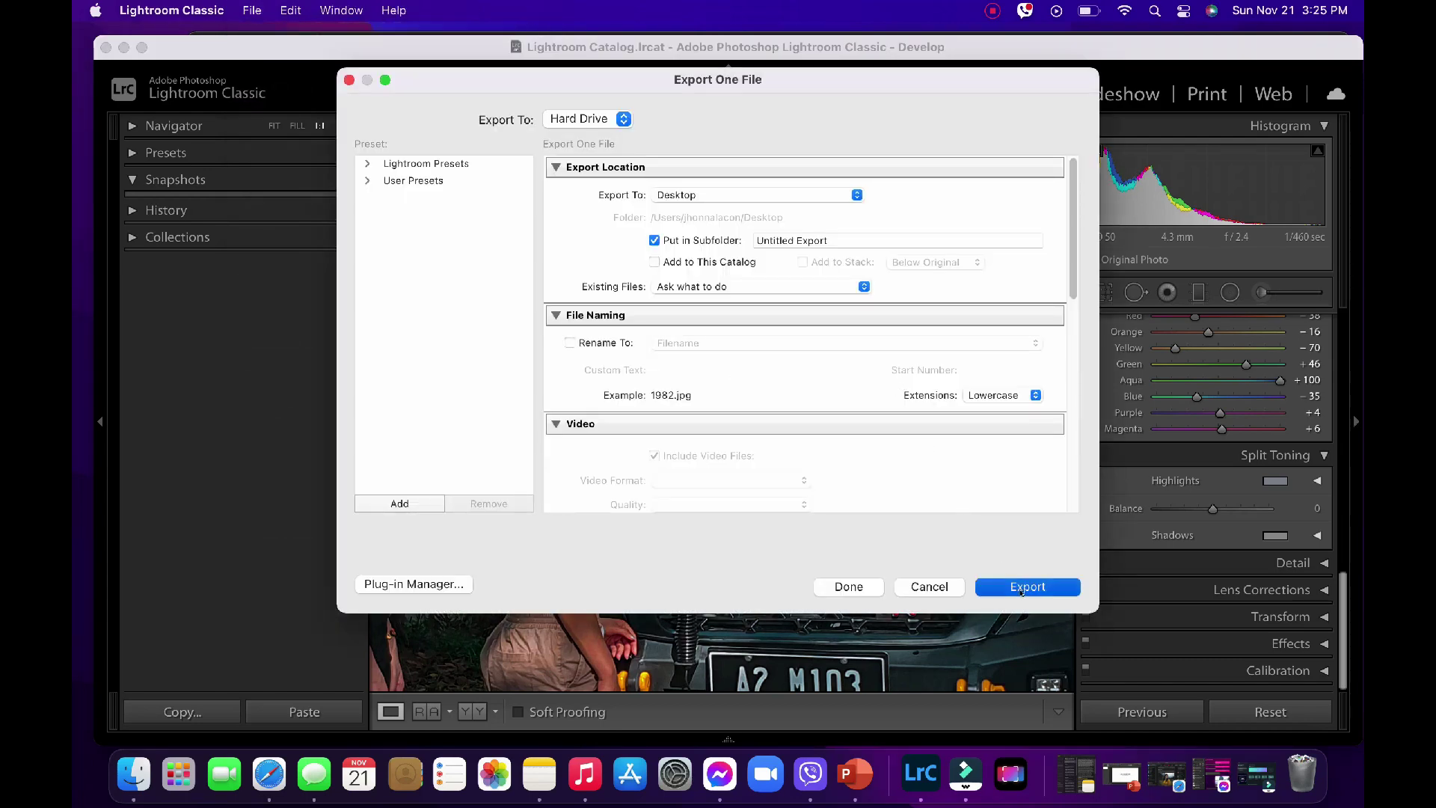
pyautogui.click(1022, 588)
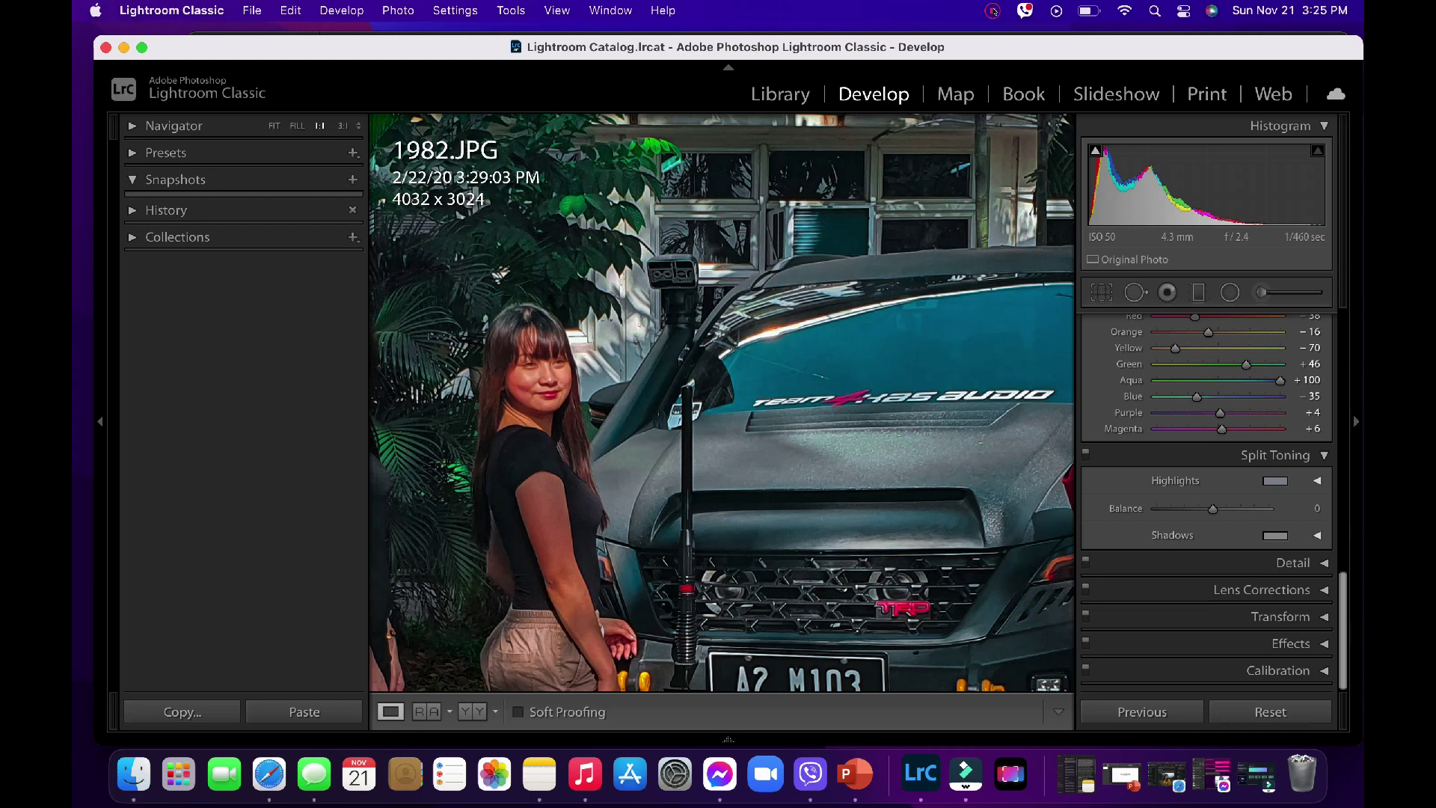
pyautogui.click(993, 11)
pyautogui.click(1033, 30)
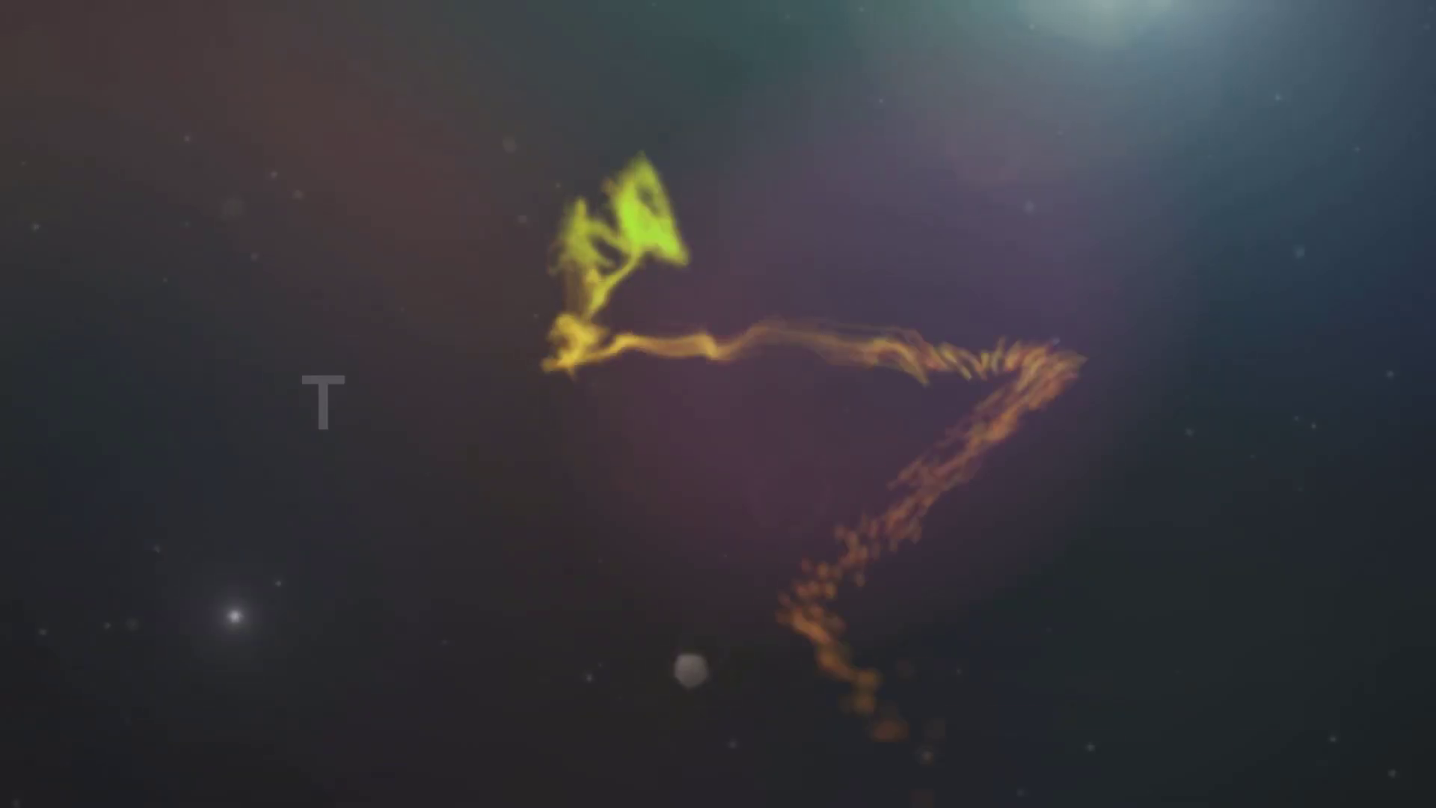